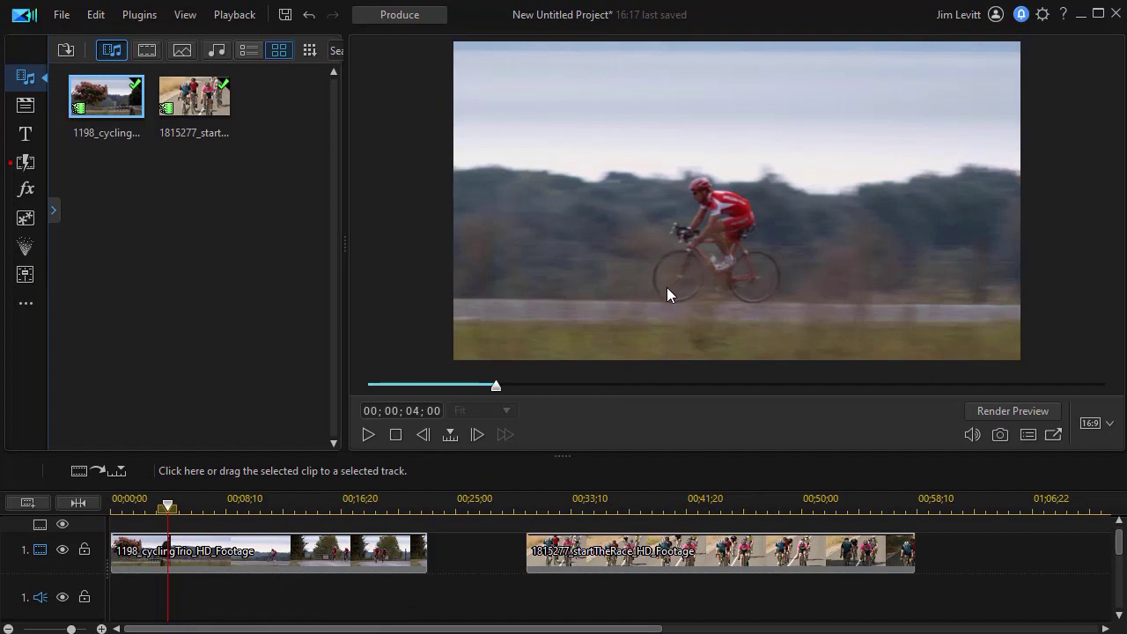
Move the playhead onto the startTheRace clip at 00;00;30;02 to preview it.
{"action": "left_click", "coordinate": [654, 508]}
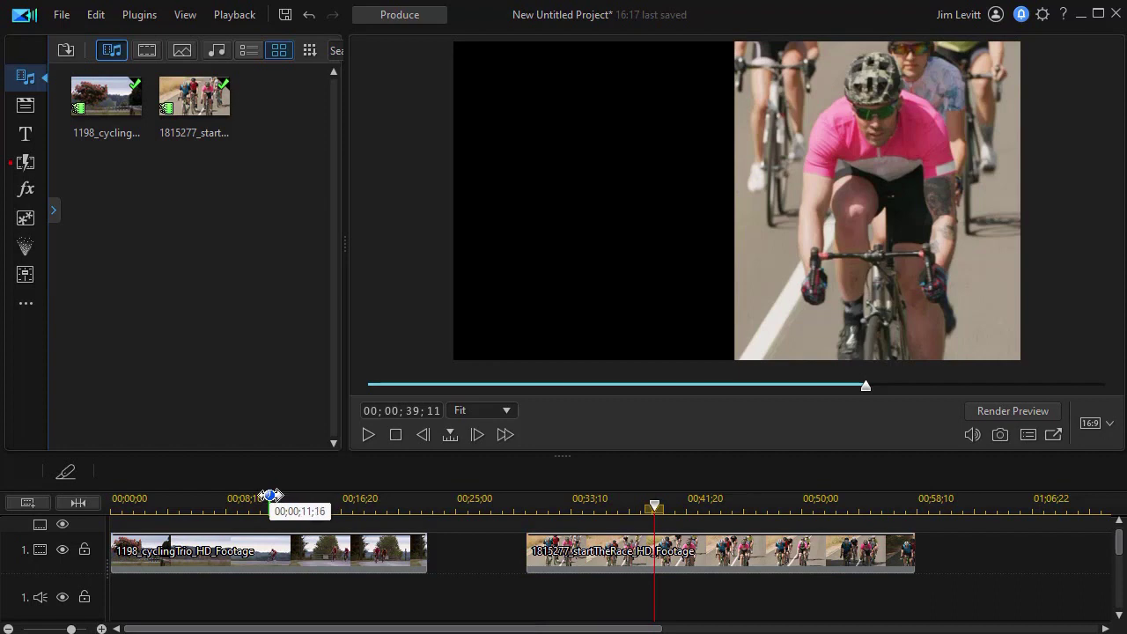
Select the 1198_cyclingTrio clip and open it in PiP Designer.
{"action": "left_click", "coordinate": [254, 559]}
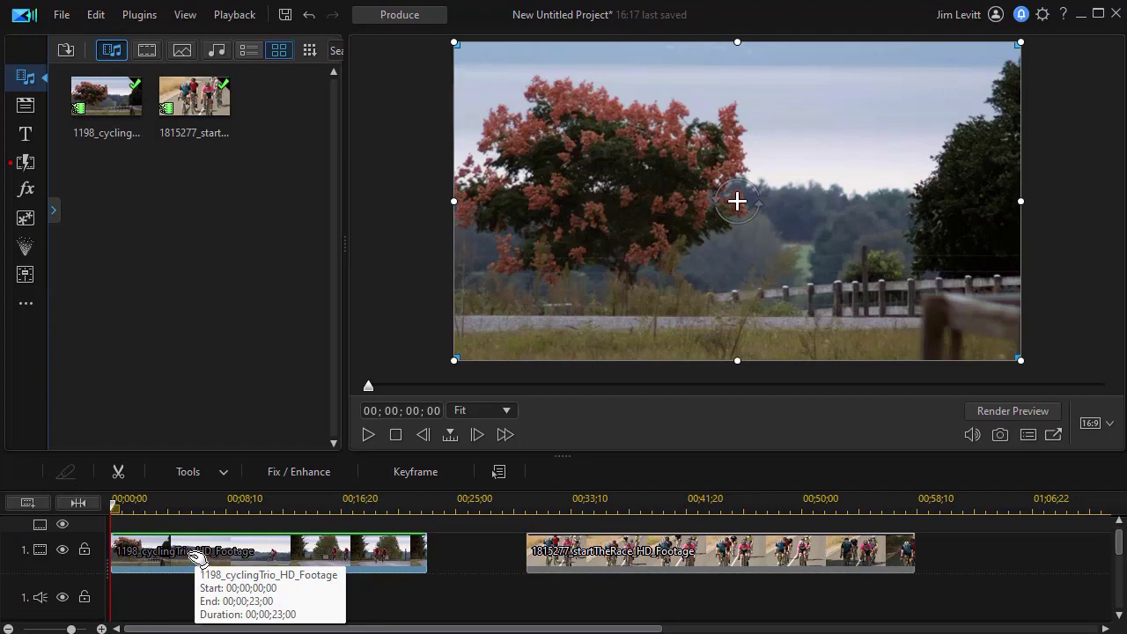
{"action": "double_click", "coordinate": [187, 556]}
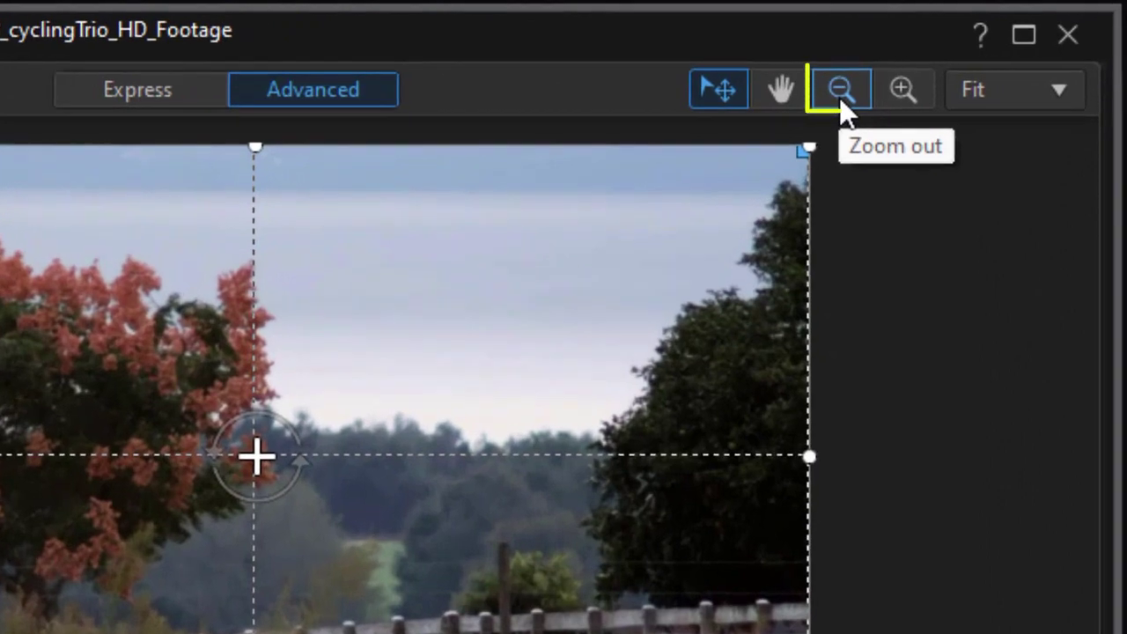
Zoom the preview out, enlarge the cycling clip beyond the frame, shift it left, and show grid lines.
{"action": "left_click", "coordinate": [842, 91]}
{"action": "left_click", "coordinate": [842, 91]}
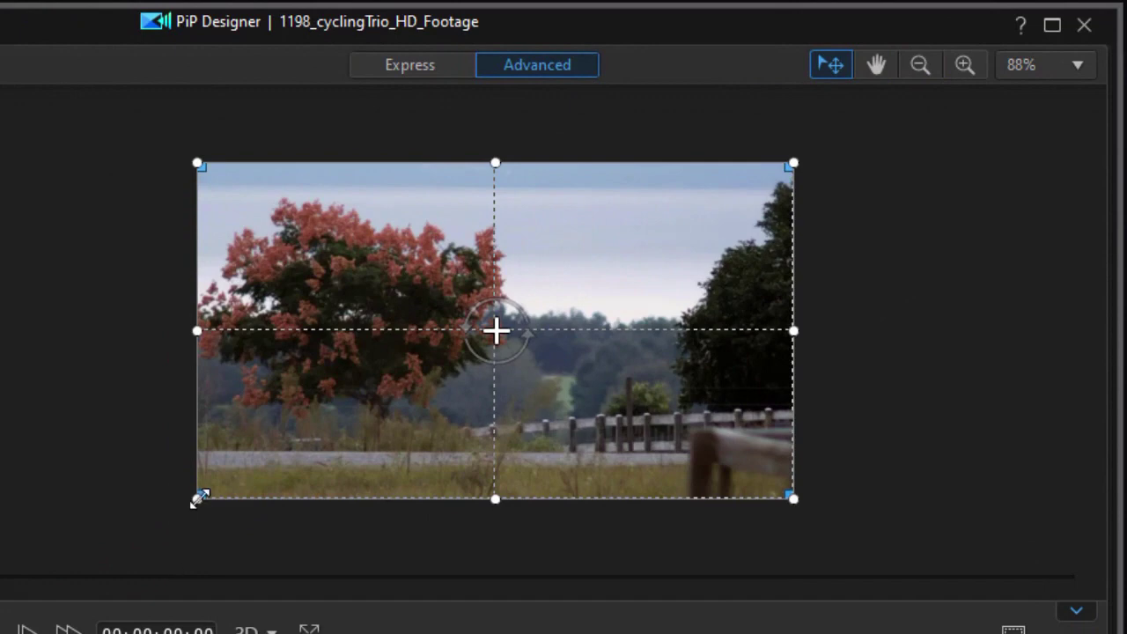
{"action": "left_click_drag", "start_coordinate": [199, 498], "coordinate": [115, 547]}
{"action": "left_click_drag", "start_coordinate": [604, 405], "coordinate": [531, 396]}
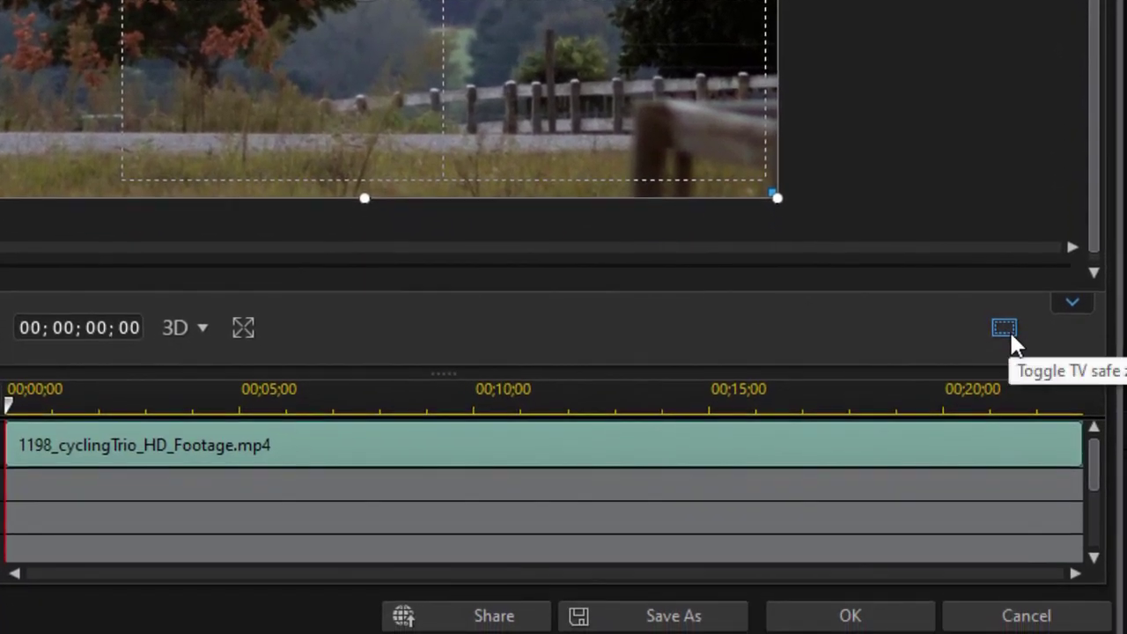
{"action": "left_click", "coordinate": [1009, 330]}
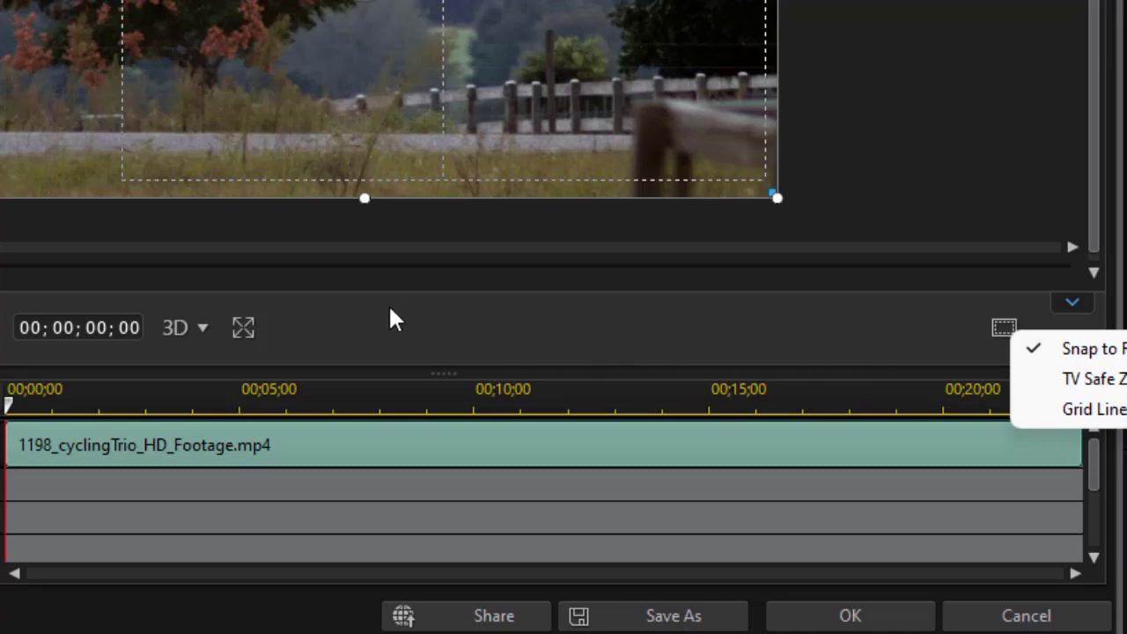
{"action": "left_click", "coordinate": [334, 323]}
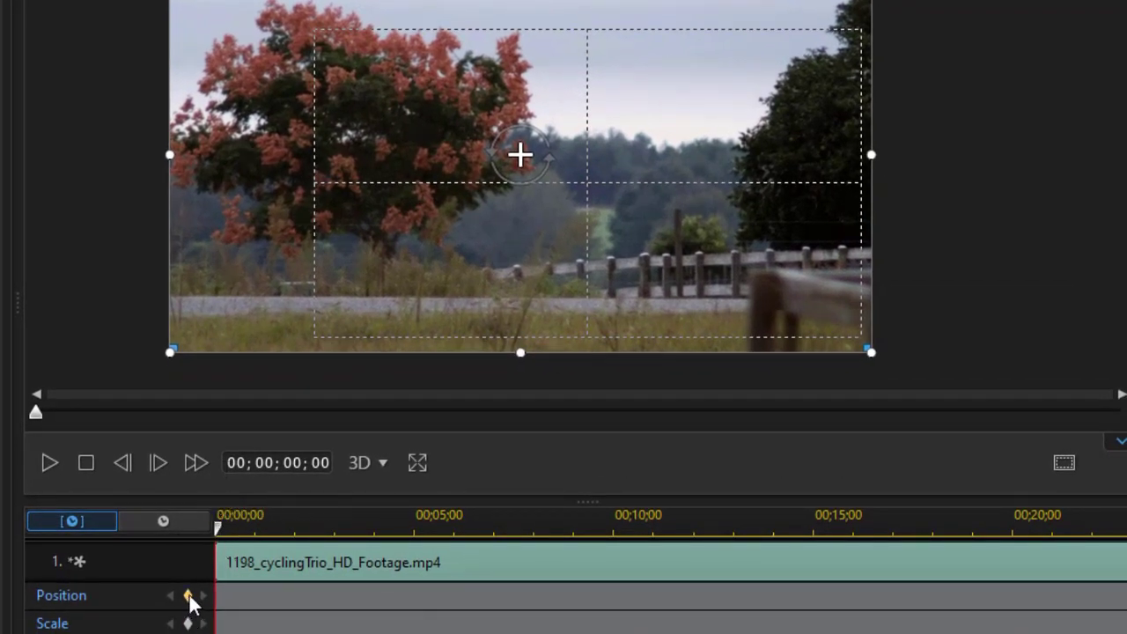
At about one second, slide the cycling clip left, leaving black on the right.
{"action": "left_click", "coordinate": [226, 527]}
{"action": "left_click_drag", "start_coordinate": [226, 528], "coordinate": [310, 528]}
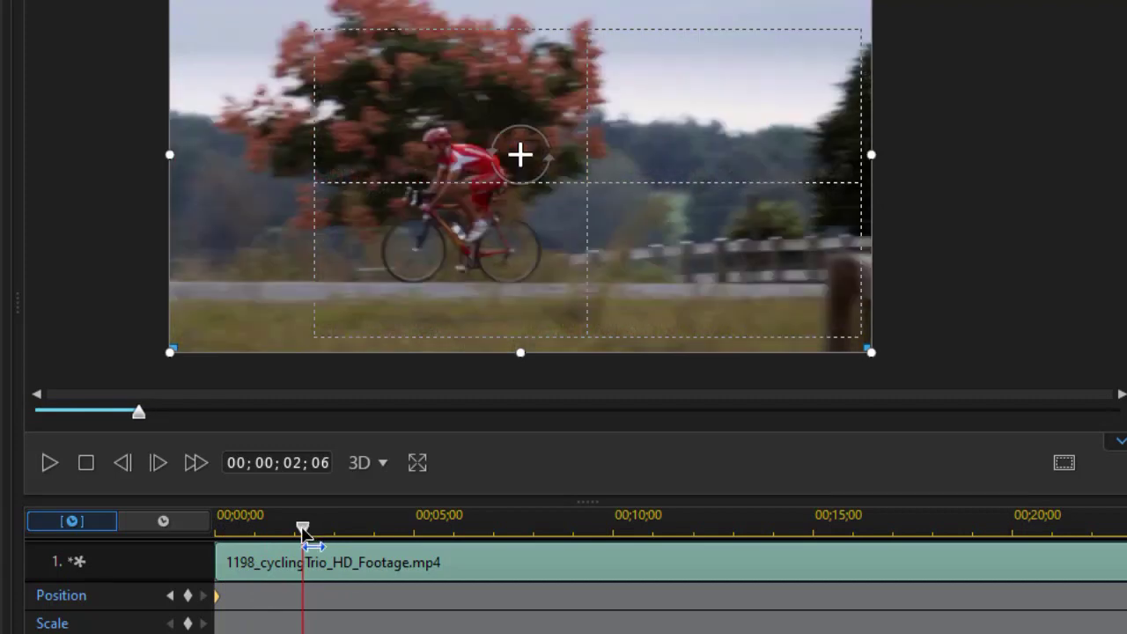
{"action": "left_click_drag", "start_coordinate": [302, 528], "coordinate": [266, 528]}
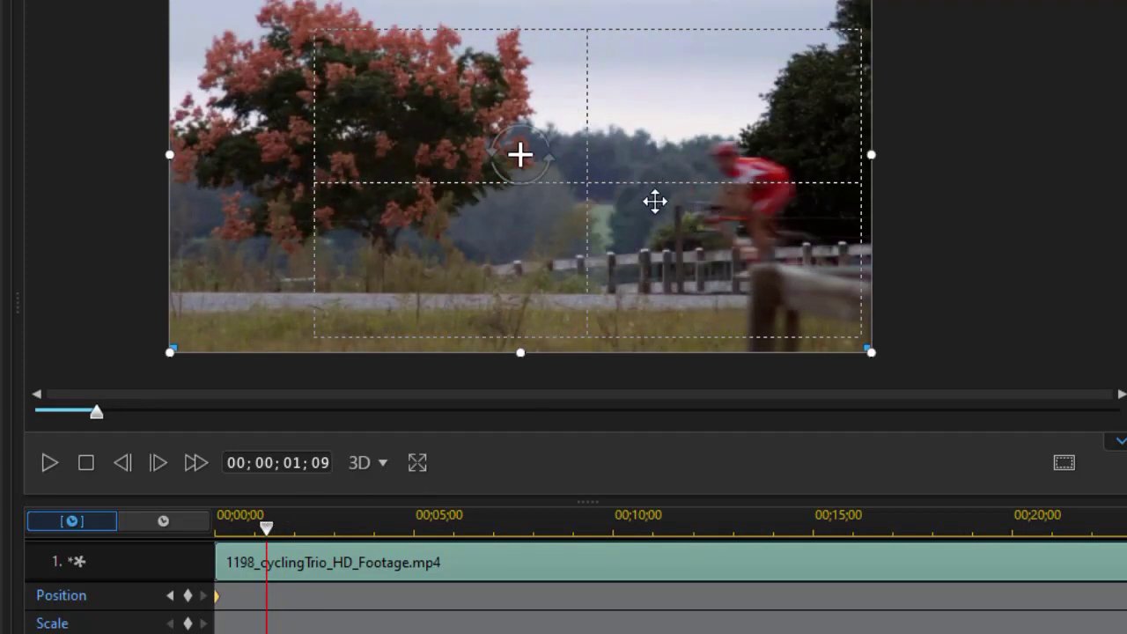
{"action": "left_click_drag", "start_coordinate": [654, 202], "coordinate": [364, 211]}
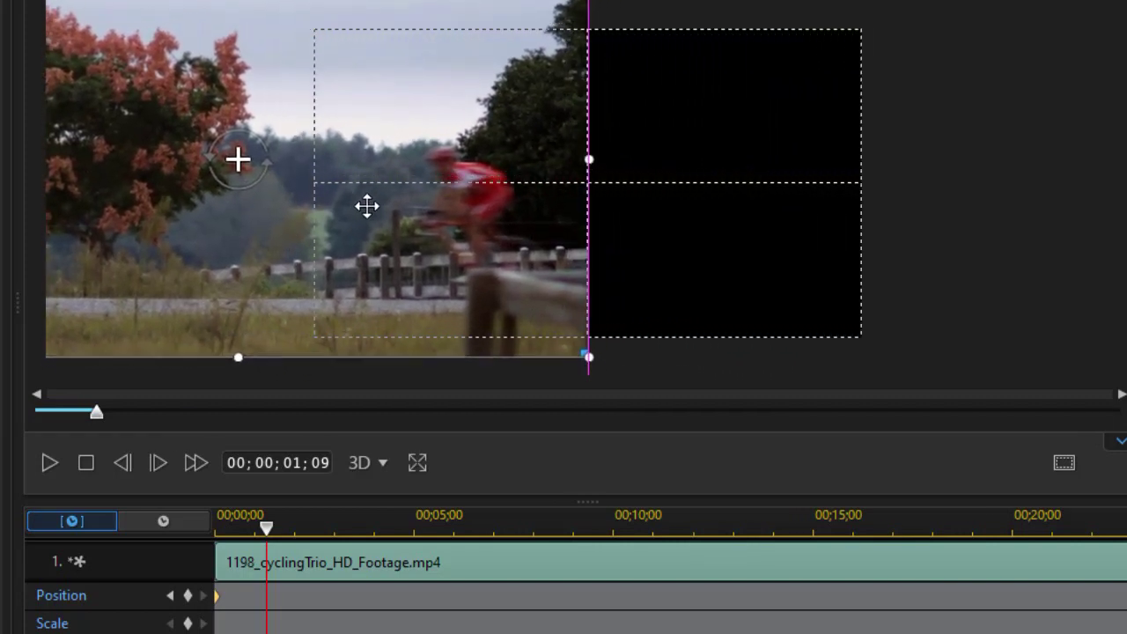
Slide the clip back right around two seconds and add a Position keyframe at 03;12.
{"action": "mouse_move", "coordinate": [266, 530]}
{"action": "left_mouse_down"}
{"action": "mouse_move", "coordinate": [231, 540]}
{"action": "mouse_move", "coordinate": [262, 537]}
{"action": "left_mouse_up"}
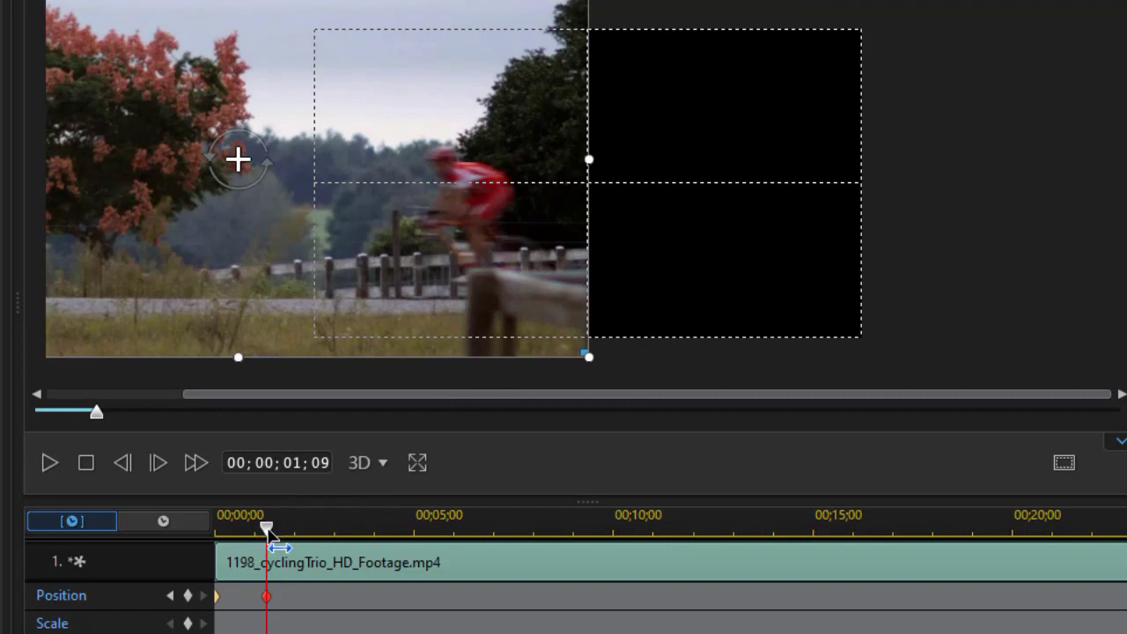
{"action": "left_click_drag", "start_coordinate": [268, 531], "coordinate": [315, 539]}
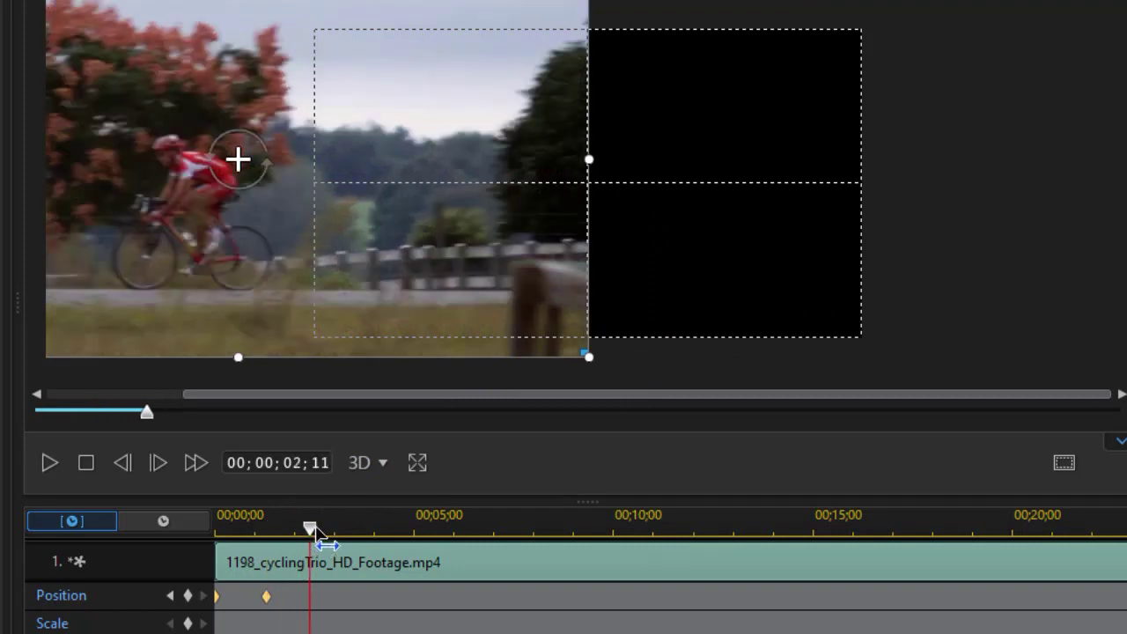
{"action": "left_click_drag", "start_coordinate": [182, 163], "coordinate": [432, 173]}
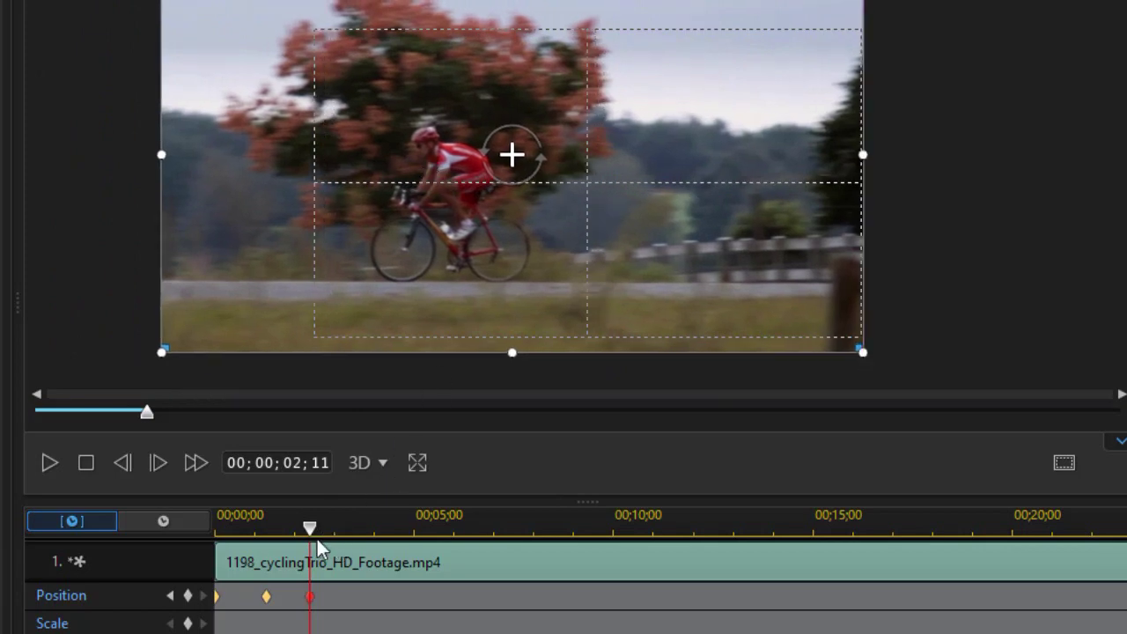
{"action": "left_click_drag", "start_coordinate": [316, 532], "coordinate": [289, 546]}
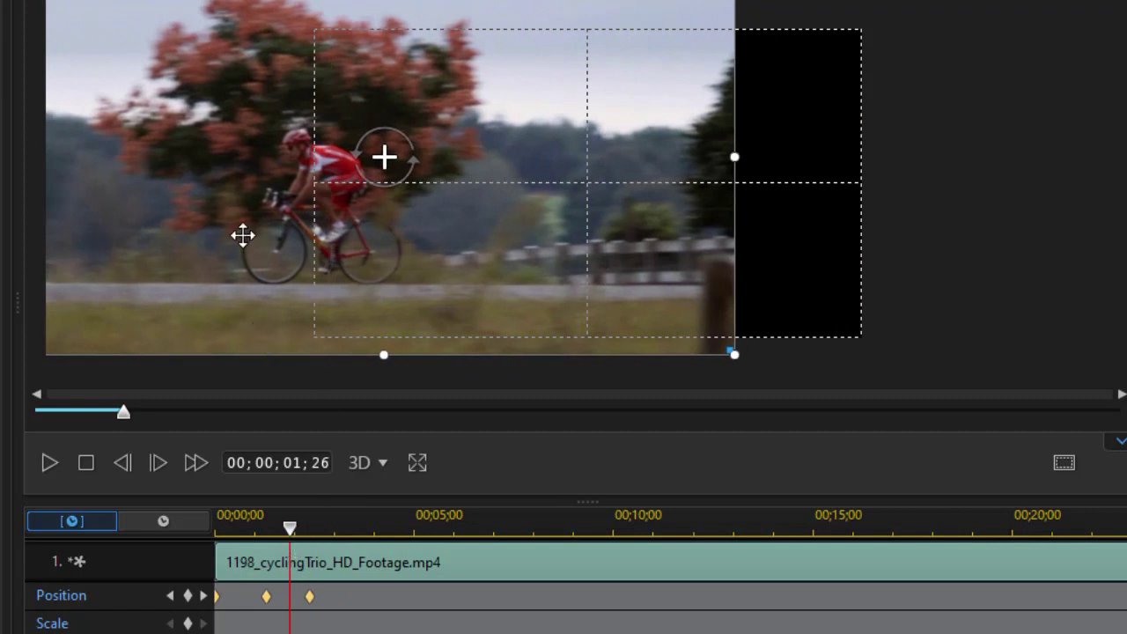
{"action": "left_click_drag", "start_coordinate": [219, 216], "coordinate": [267, 215]}
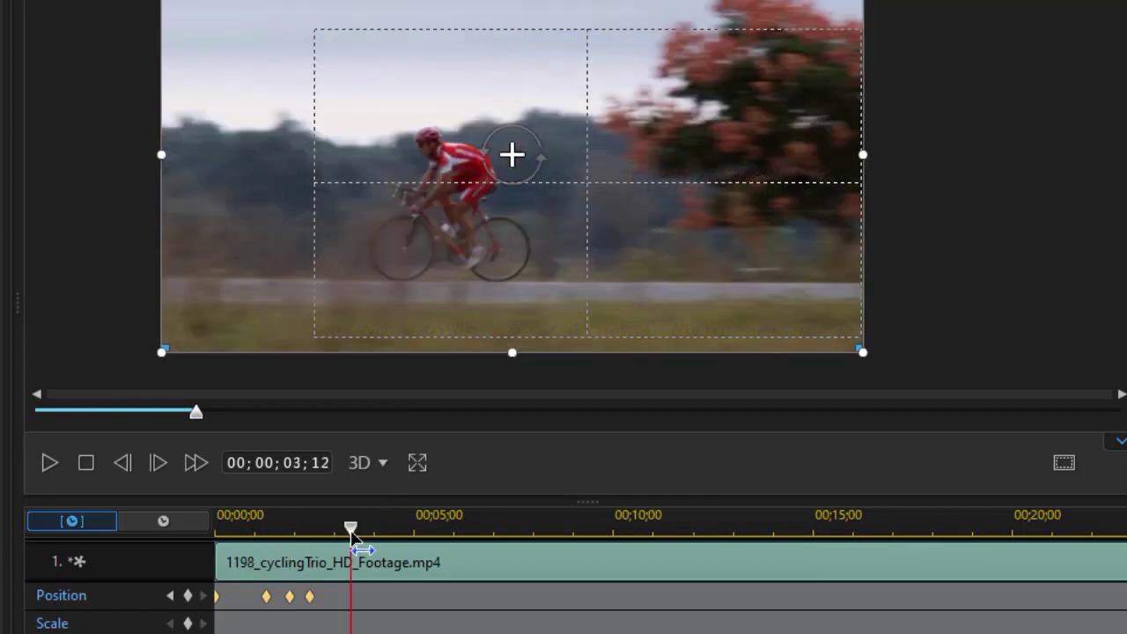
{"action": "left_click", "coordinate": [188, 596]}
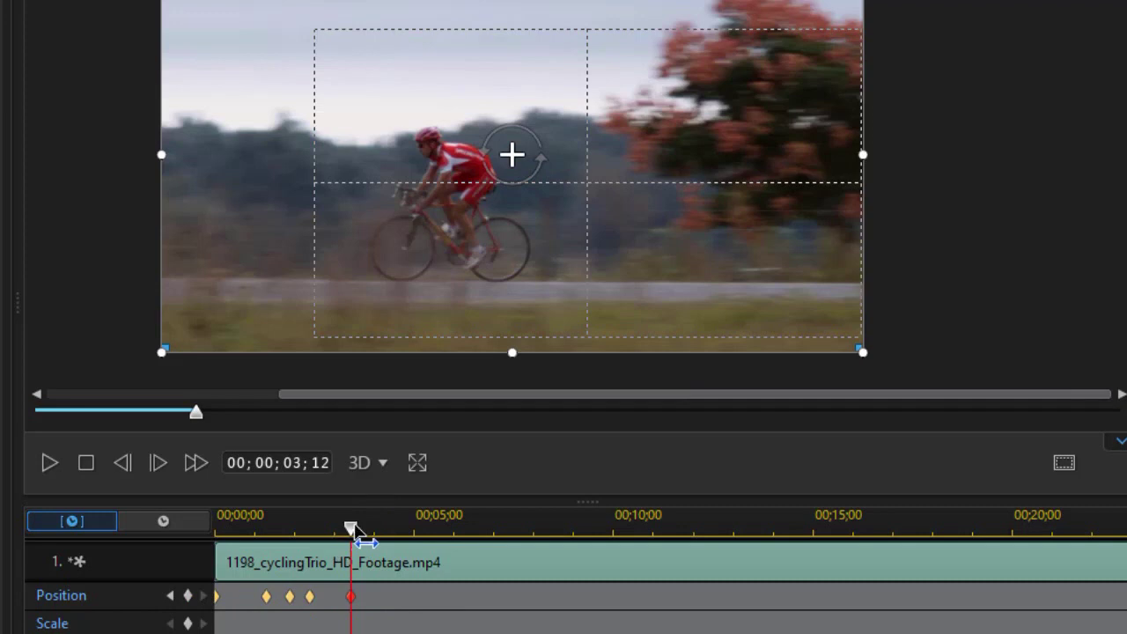
Add Position keyframes at 04;15 and 05;10, shifting the clip left to follow the cyclist.
{"action": "left_click_drag", "start_coordinate": [353, 529], "coordinate": [394, 529]}
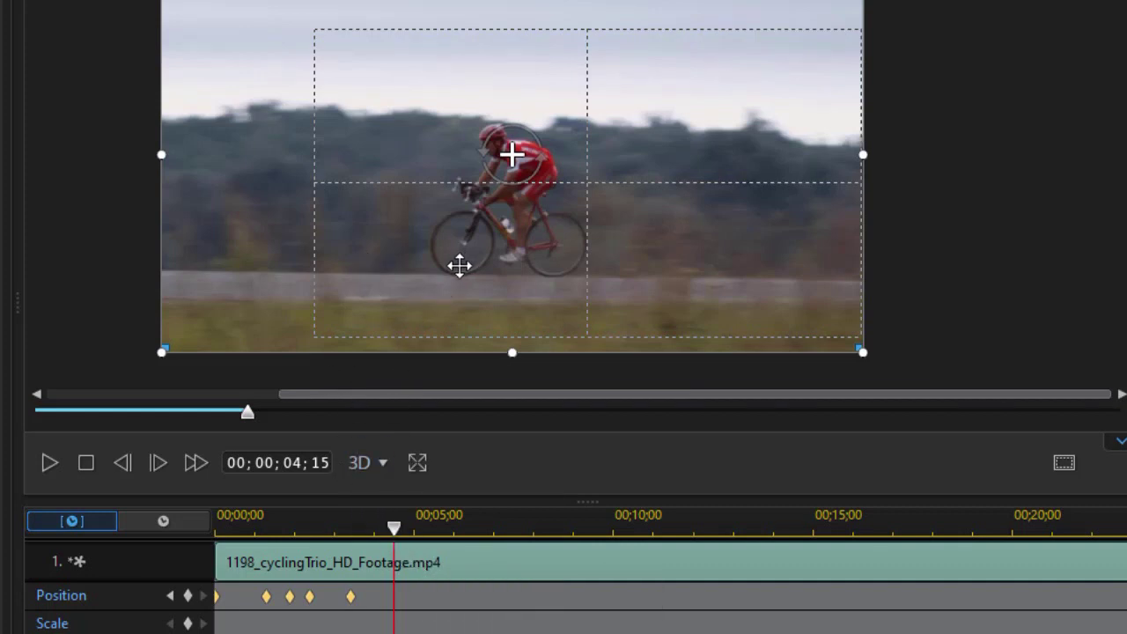
{"action": "left_click_drag", "start_coordinate": [459, 264], "coordinate": [432, 267]}
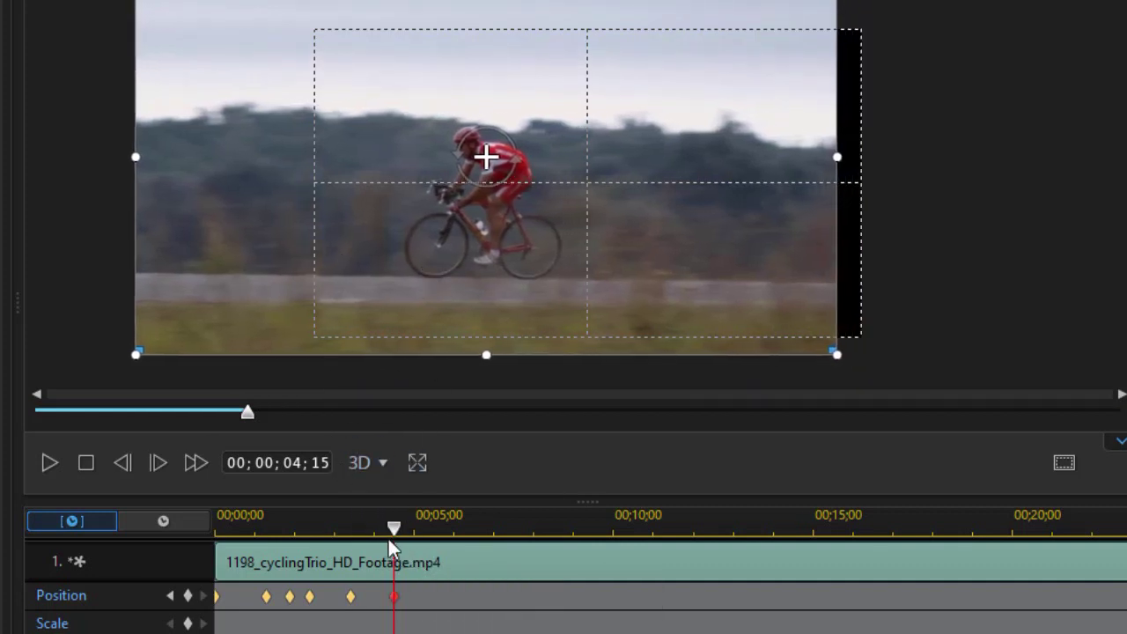
{"action": "left_click_drag", "start_coordinate": [394, 528], "coordinate": [431, 533]}
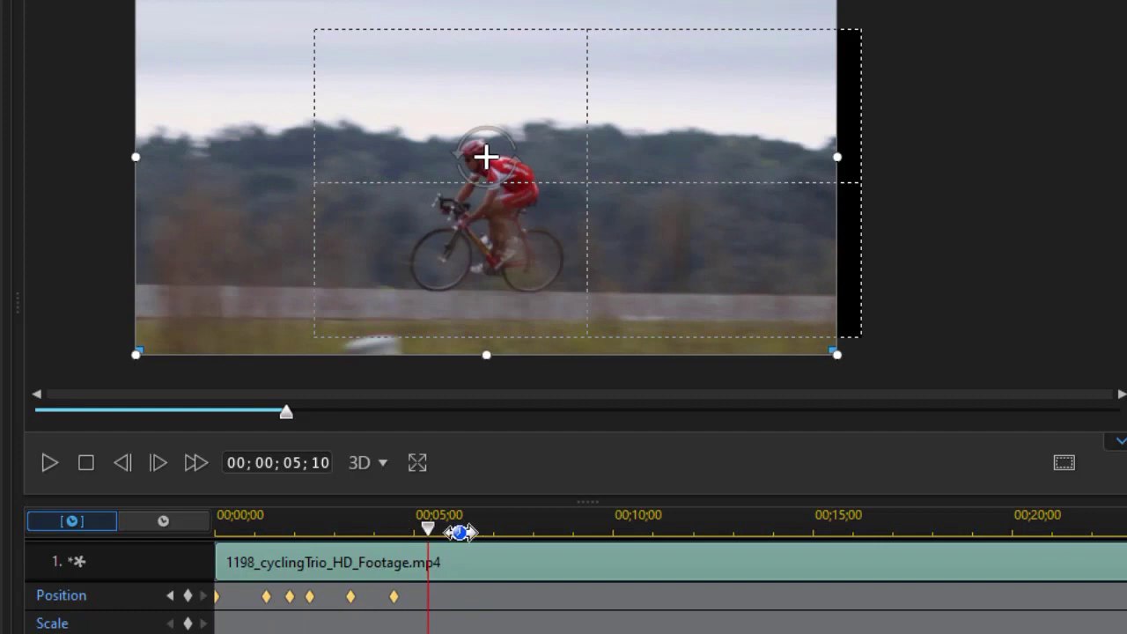
{"action": "left_click", "coordinate": [188, 596]}
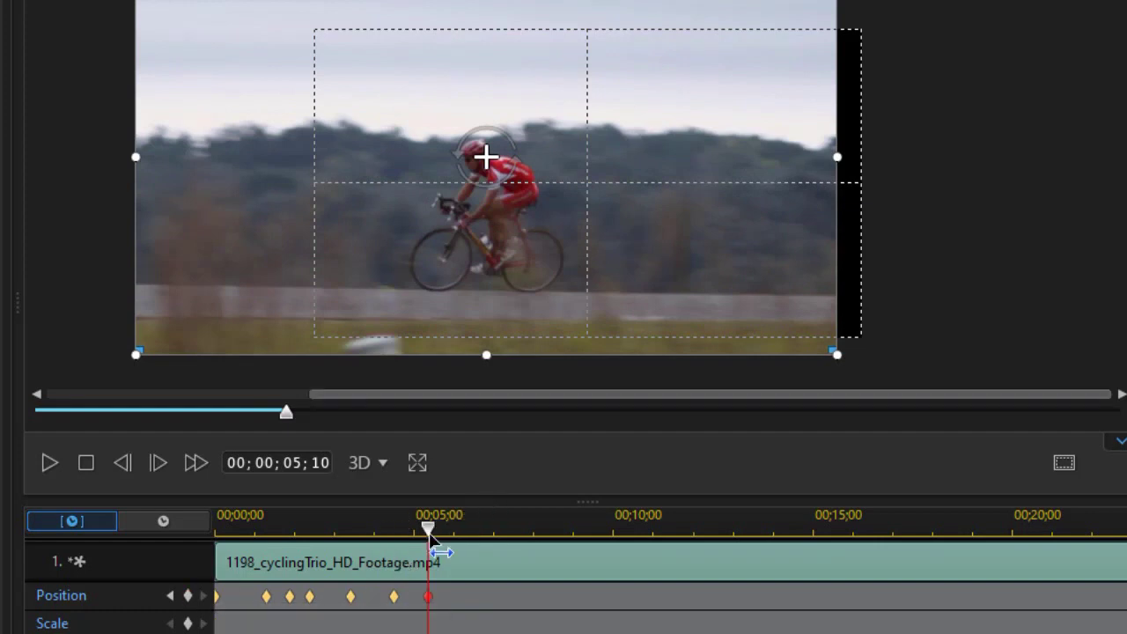
{"action": "left_click_drag", "start_coordinate": [428, 531], "coordinate": [464, 539]}
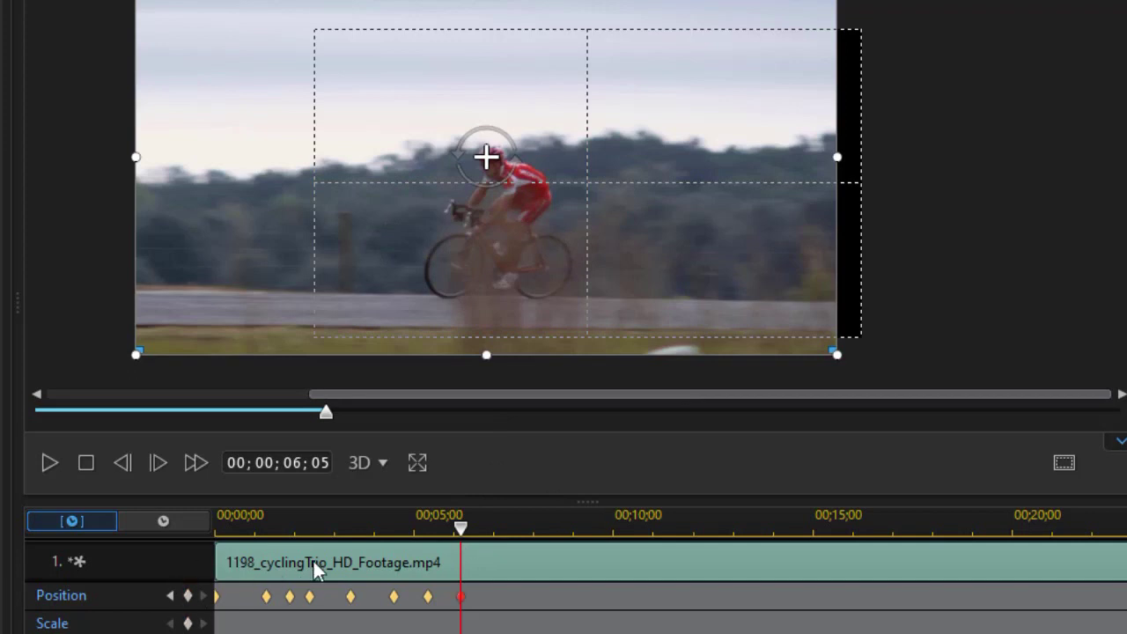
{"action": "left_click_drag", "start_coordinate": [463, 528], "coordinate": [494, 565]}
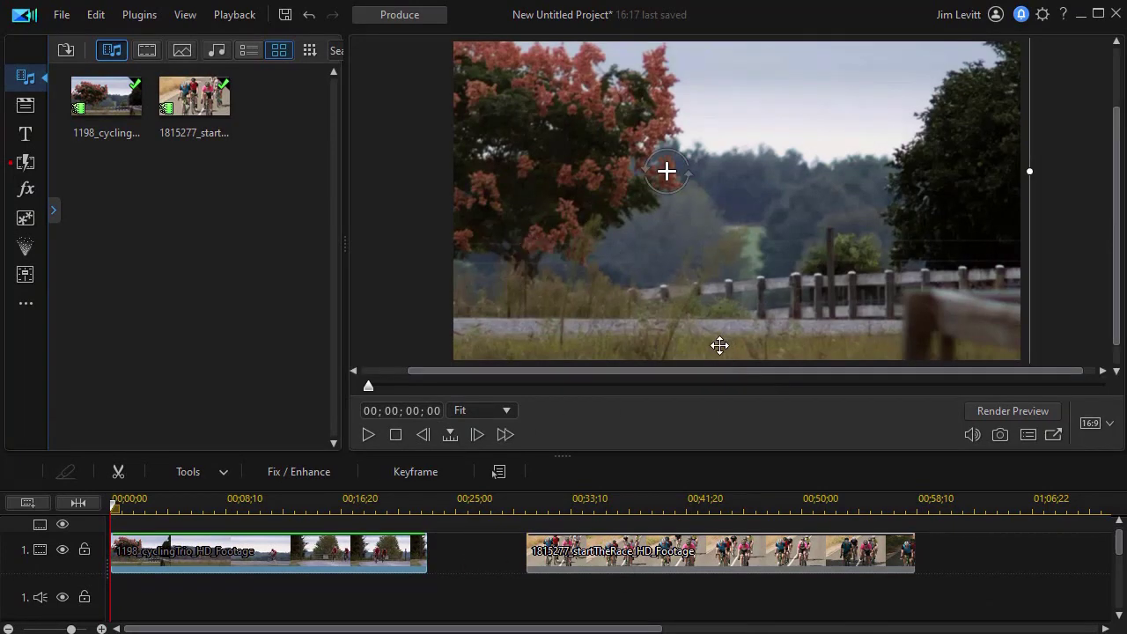
Play back the animated cycling clip, then open Mask Designer for it from the clip tools.
{"action": "left_click", "coordinate": [368, 434]}
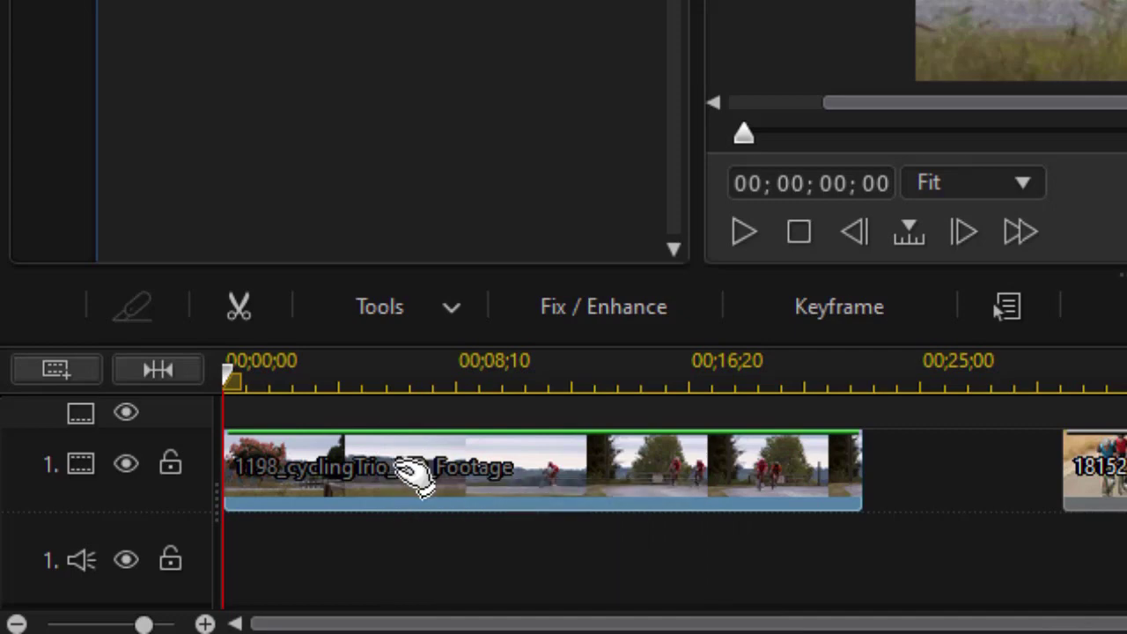
{"action": "left_click", "coordinate": [408, 312]}
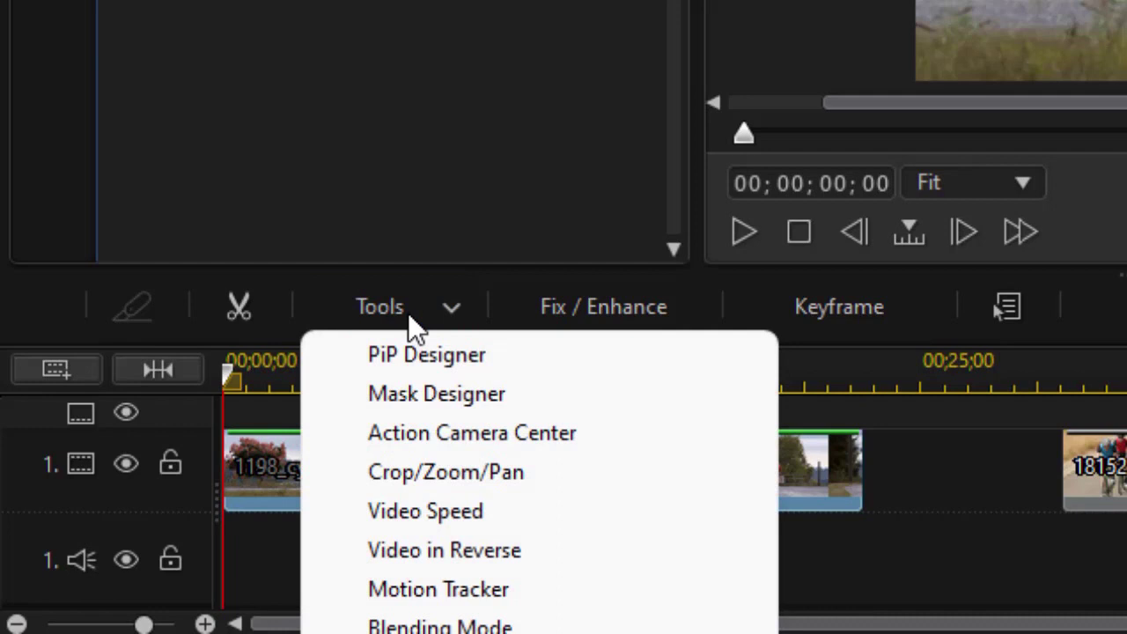
{"action": "left_click", "coordinate": [451, 398]}
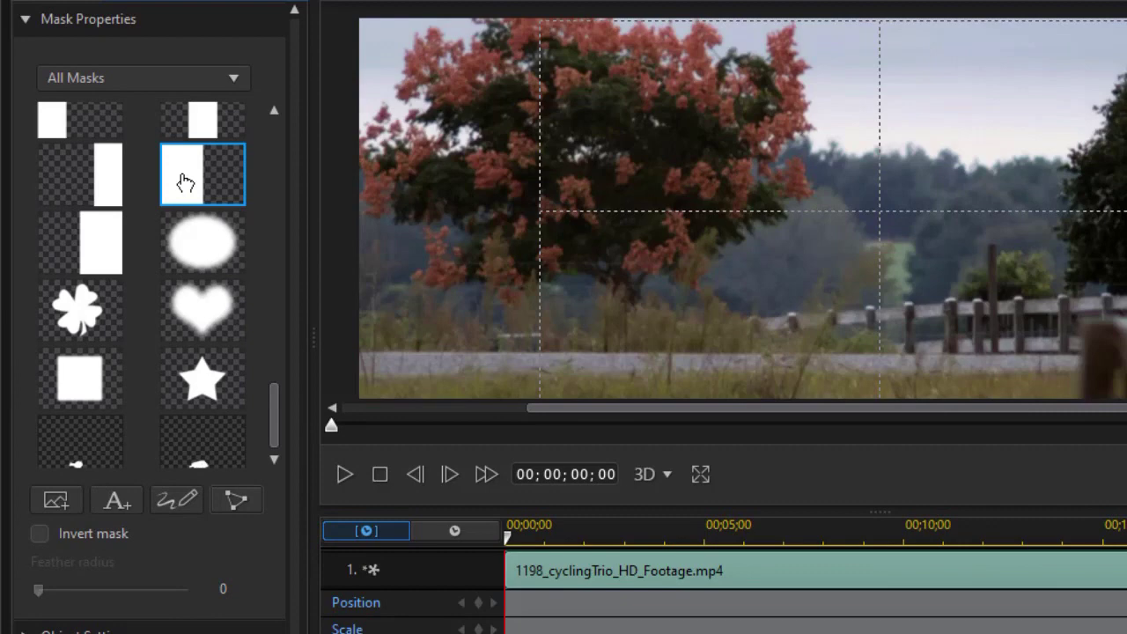
Apply the half-width rectangle mask and position the masked cycling footage in the left half.
{"action": "left_click", "coordinate": [224, 190]}
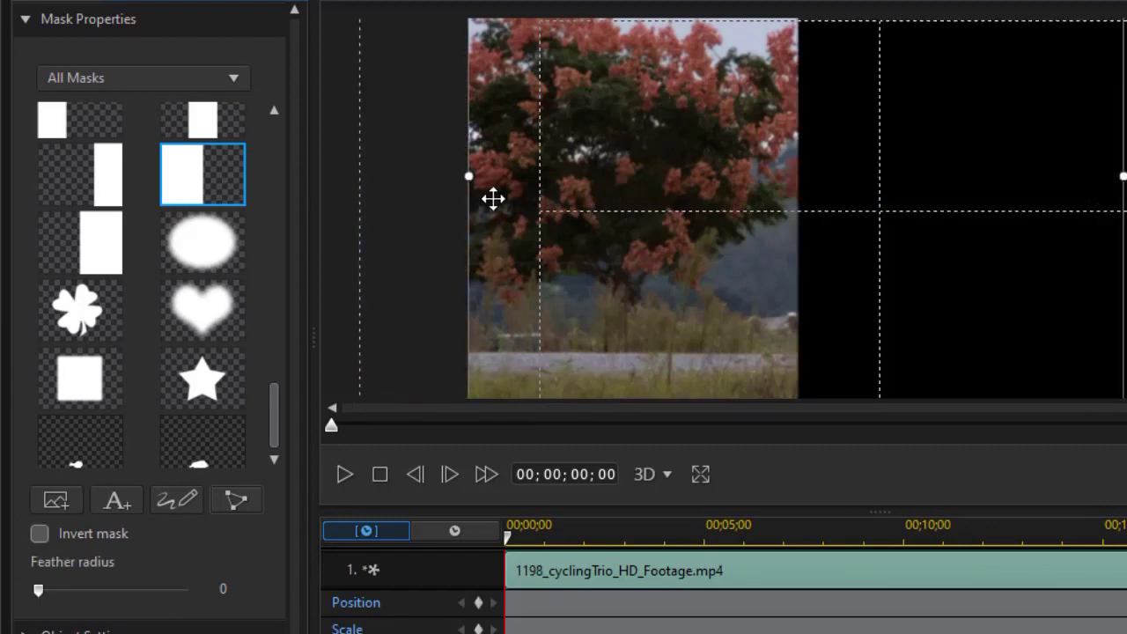
{"action": "left_click_drag", "start_coordinate": [643, 181], "coordinate": [734, 176]}
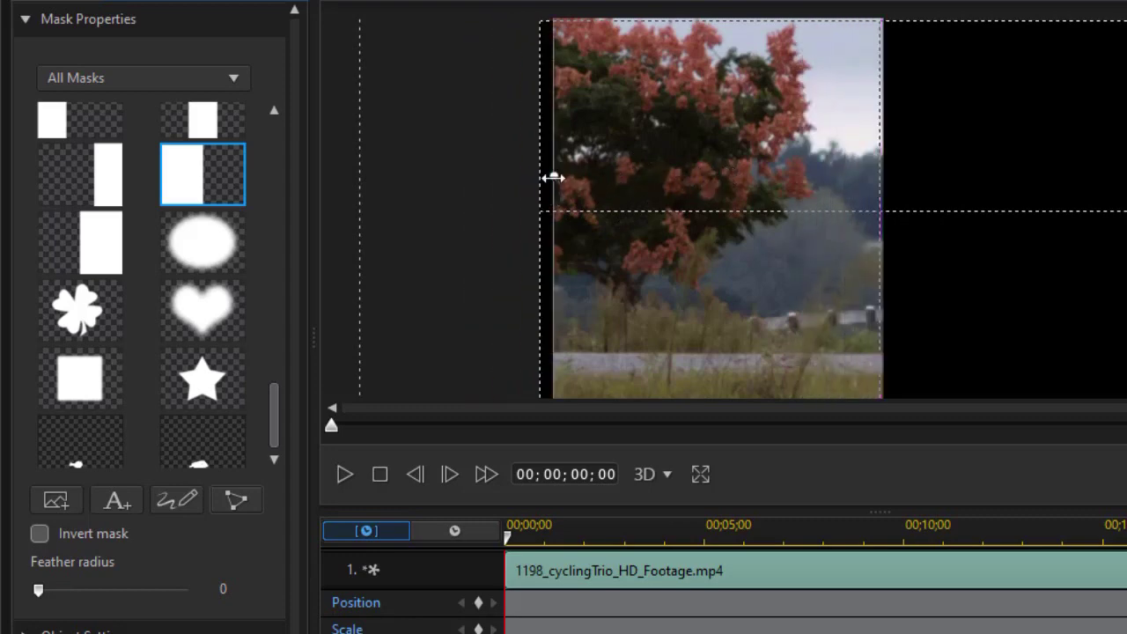
{"action": "left_click_drag", "start_coordinate": [552, 178], "coordinate": [526, 186]}
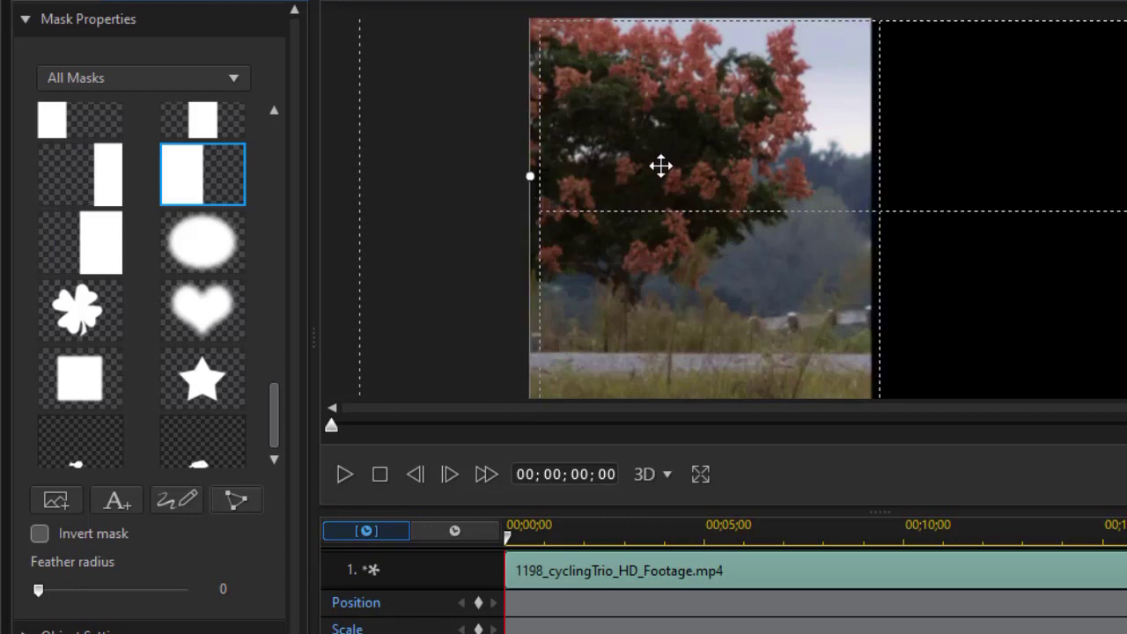
{"action": "left_click_drag", "start_coordinate": [661, 166], "coordinate": [663, 168]}
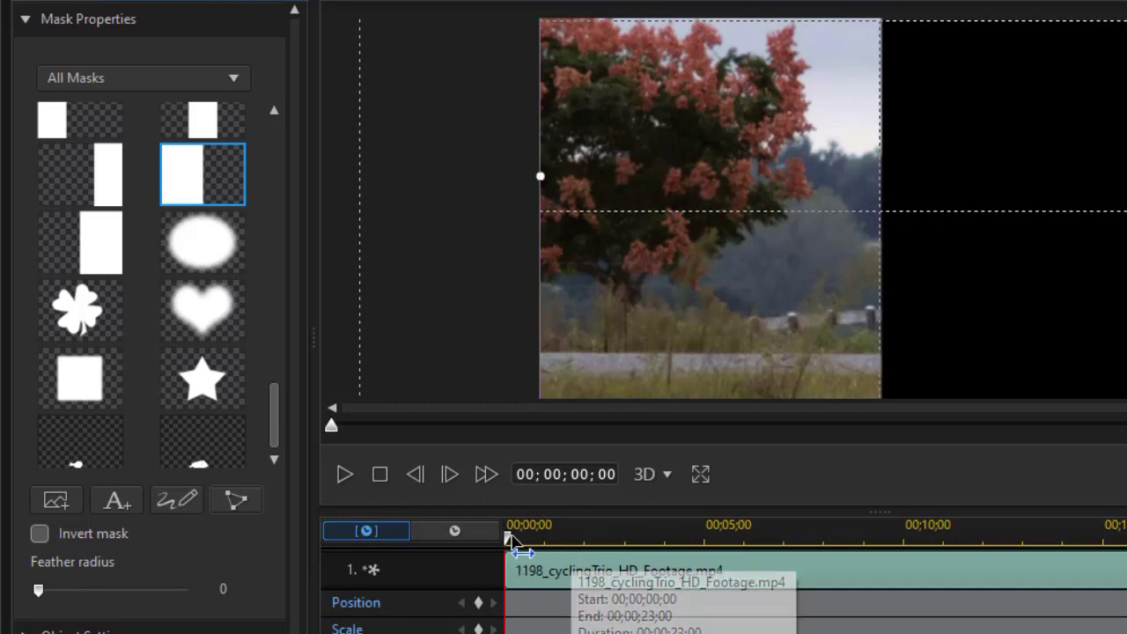
{"action": "left_click", "coordinate": [521, 542]}
{"action": "left_click_drag", "start_coordinate": [521, 541], "coordinate": [528, 545]}
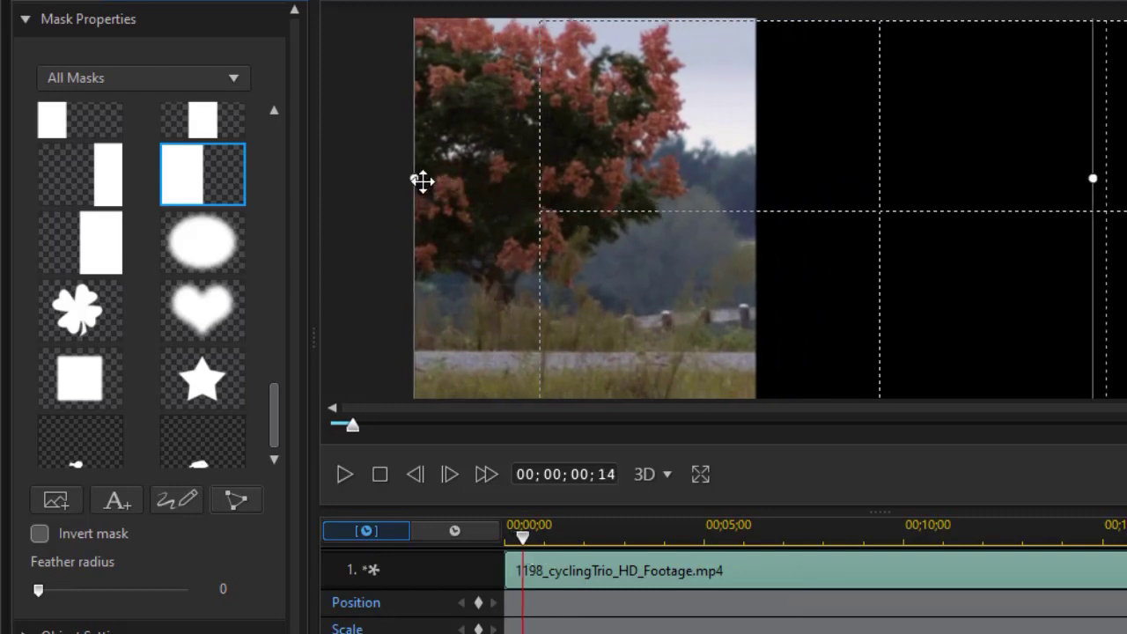
{"action": "left_click_drag", "start_coordinate": [455, 222], "coordinate": [573, 219]}
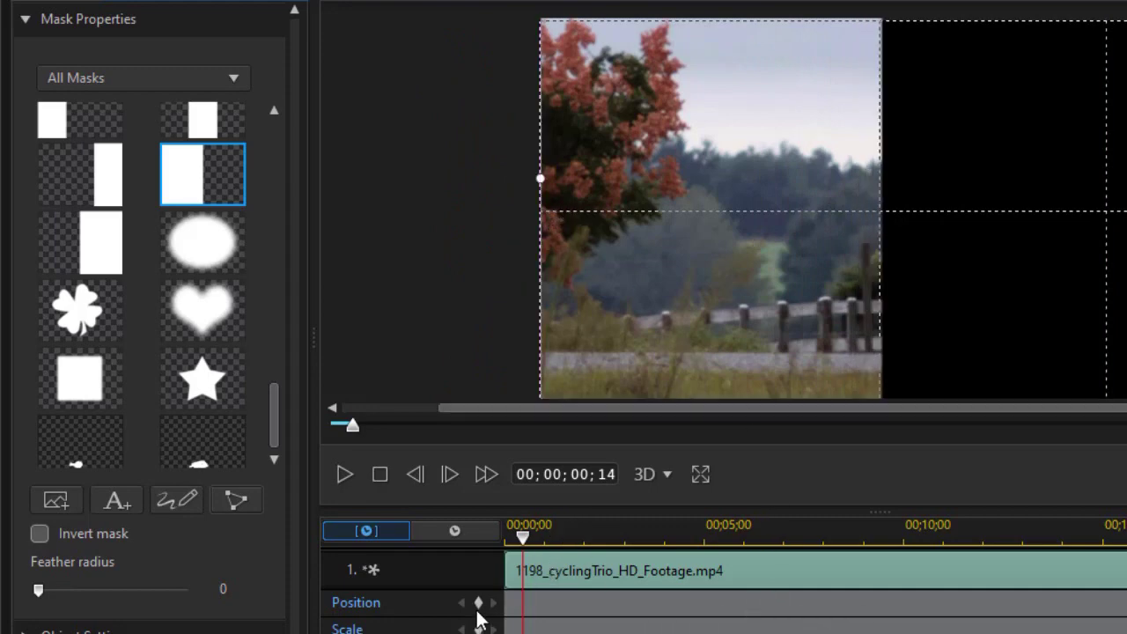
Add Position keyframes at 0;14, 1;08 and 2;06, keeping the cyclist in the left half.
{"action": "left_click", "coordinate": [478, 604]}
{"action": "left_click", "coordinate": [557, 534]}
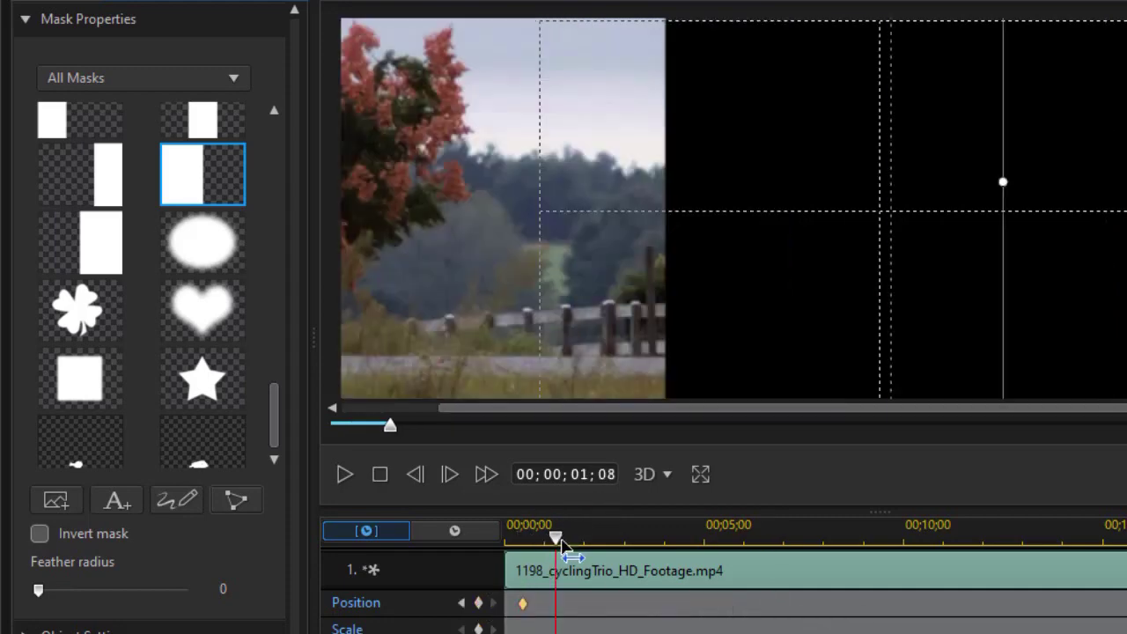
{"action": "left_click_drag", "start_coordinate": [408, 229], "coordinate": [615, 233]}
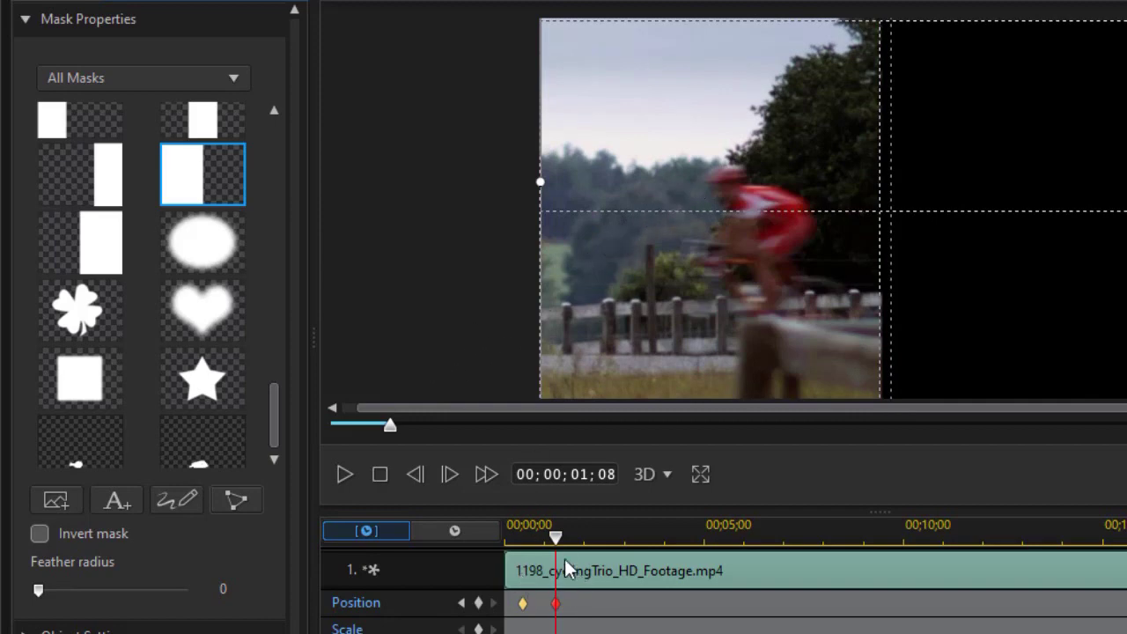
{"action": "left_click_drag", "start_coordinate": [558, 537], "coordinate": [591, 537]}
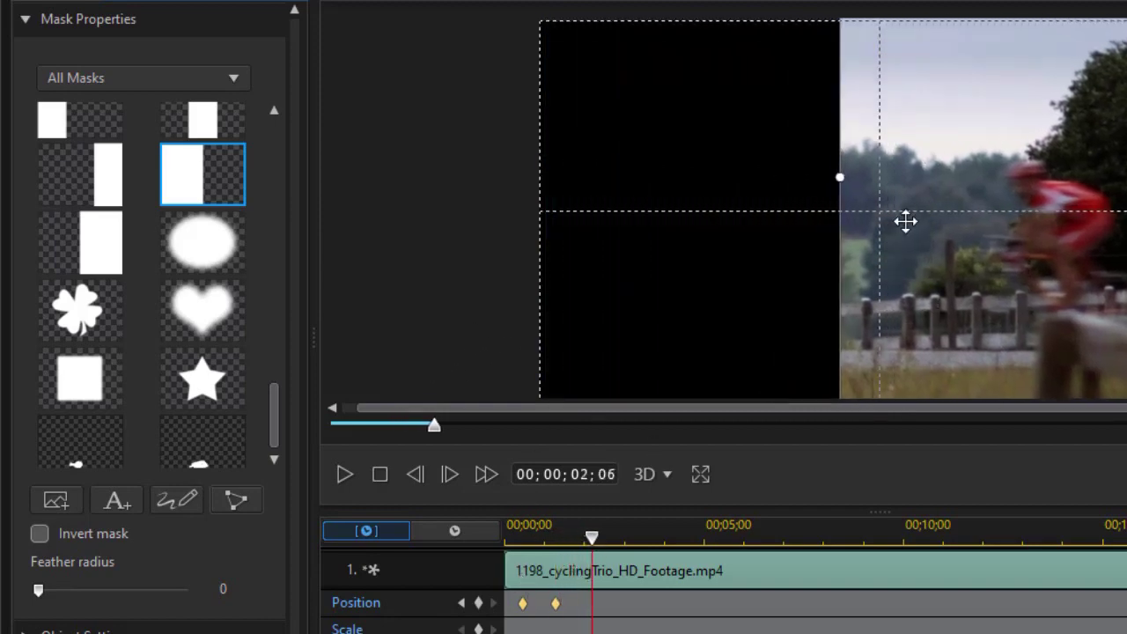
{"action": "left_click_drag", "start_coordinate": [978, 161], "coordinate": [674, 186]}
{"action": "left_click", "coordinate": [618, 537]}
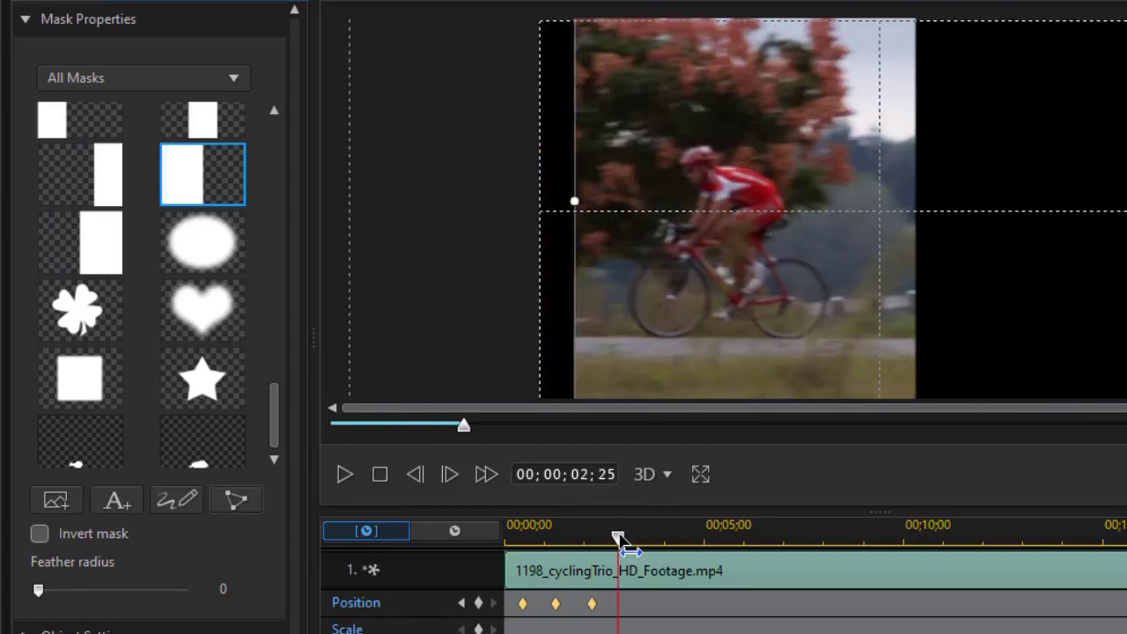
Continue keyframing at 2;25, 3;17 and 4;11, nudging the masked video to frame the cyclist.
{"action": "left_click_drag", "start_coordinate": [718, 156], "coordinate": [684, 178]}
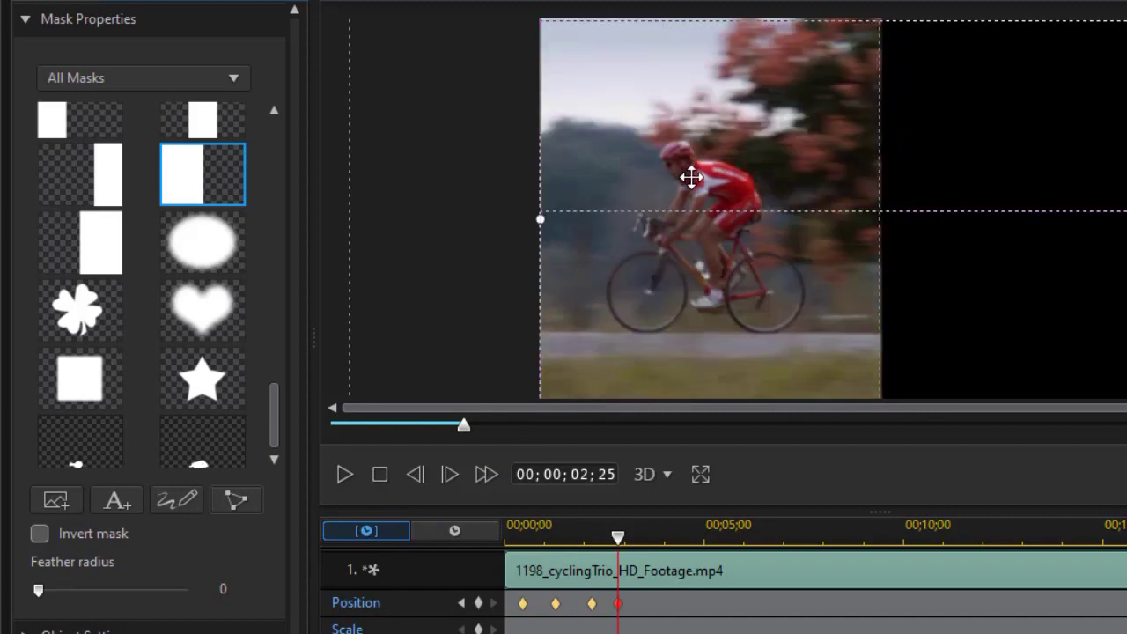
{"action": "left_click_drag", "start_coordinate": [619, 538], "coordinate": [646, 539]}
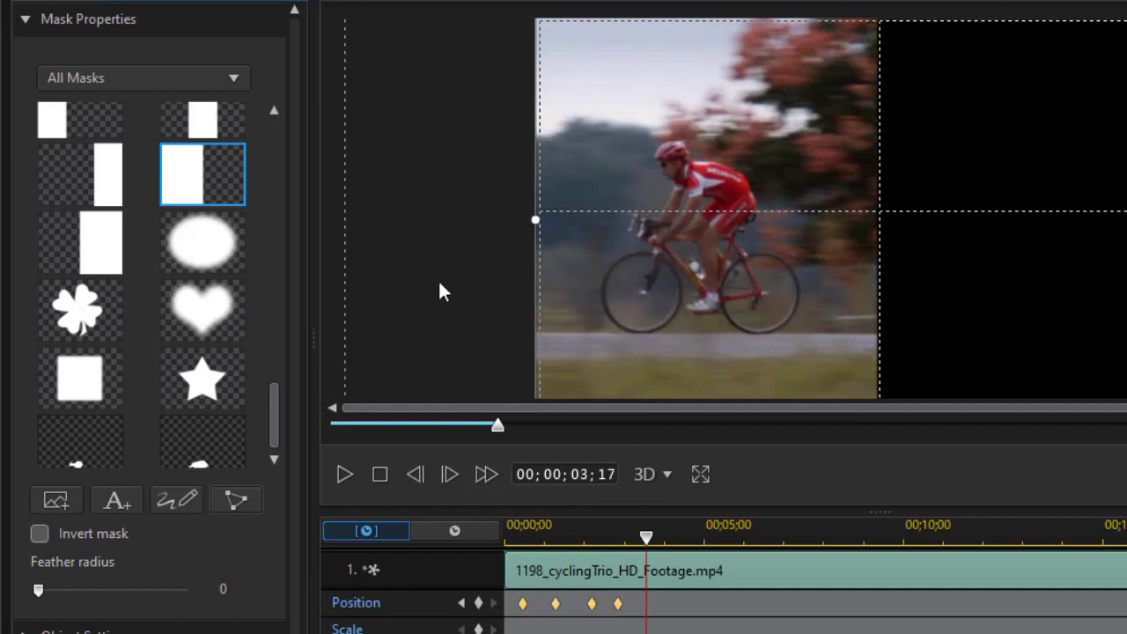
{"action": "left_click_drag", "start_coordinate": [649, 167], "coordinate": [658, 169]}
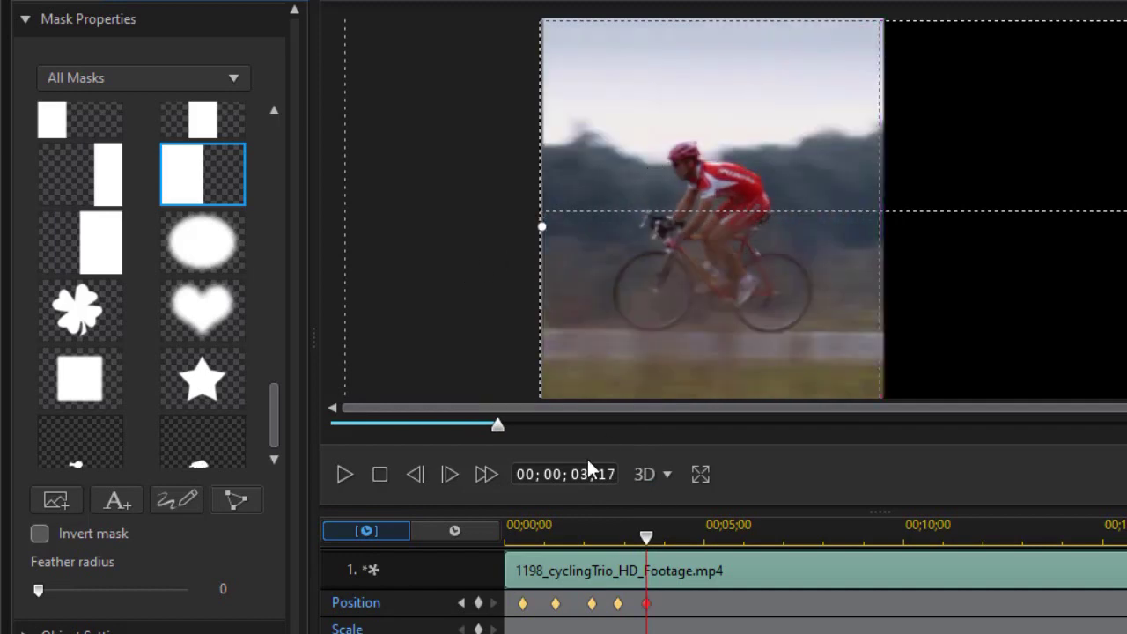
{"action": "left_click", "coordinate": [679, 537]}
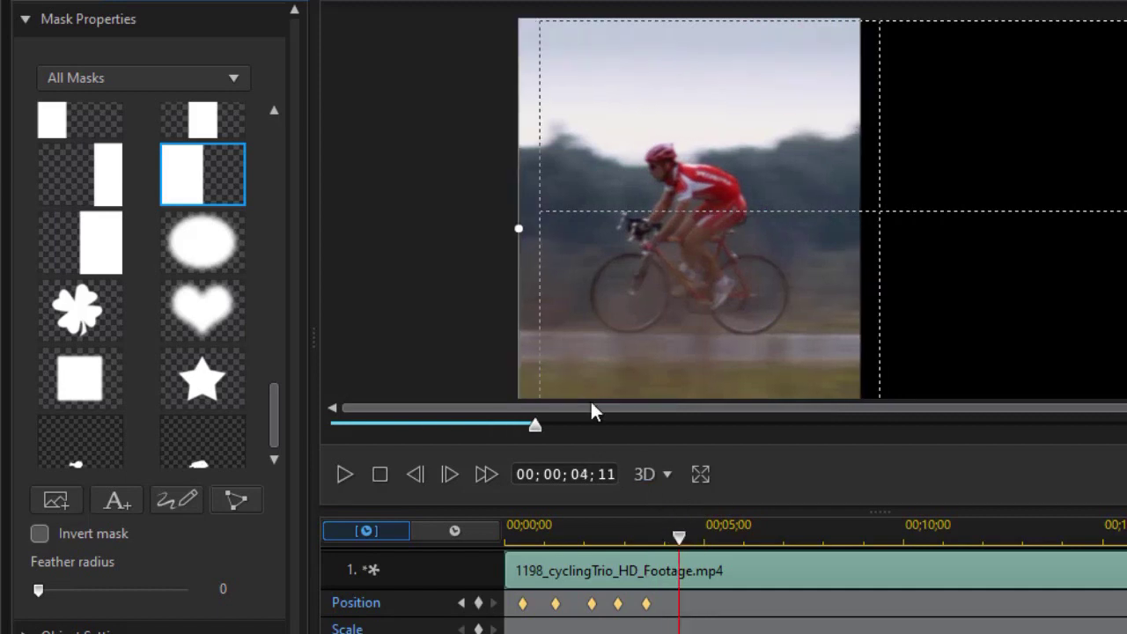
{"action": "mouse_move", "coordinate": [706, 139]}
{"action": "left_mouse_down"}
{"action": "mouse_move", "coordinate": [727, 141]}
{"action": "mouse_move", "coordinate": [718, 148]}
{"action": "left_mouse_up"}
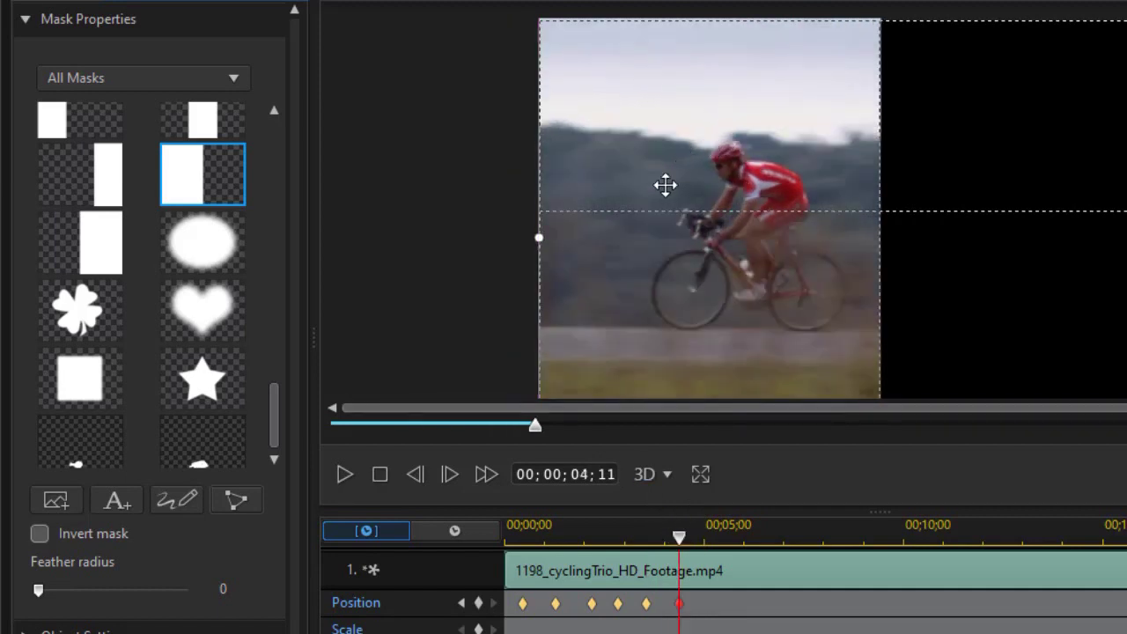
{"action": "left_click_drag", "start_coordinate": [682, 542], "coordinate": [705, 545]}
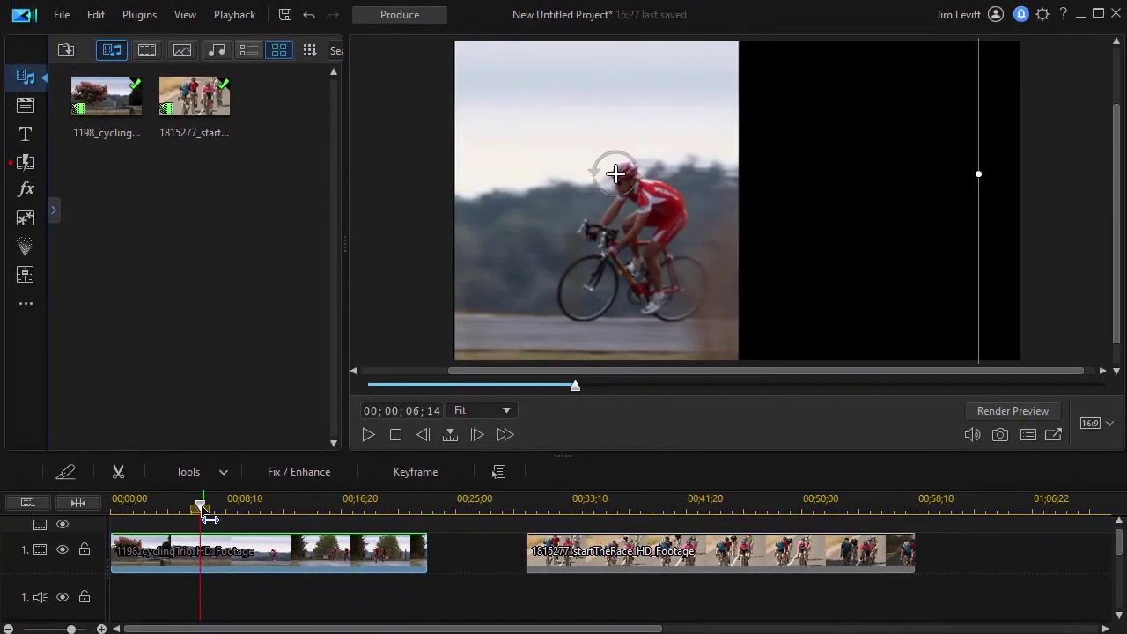
Play the masked cycling clip from the start, pause at 00;00;22;04, and select startTheRace.
{"action": "left_click", "coordinate": [202, 508]}
{"action": "left_click", "coordinate": [203, 550]}
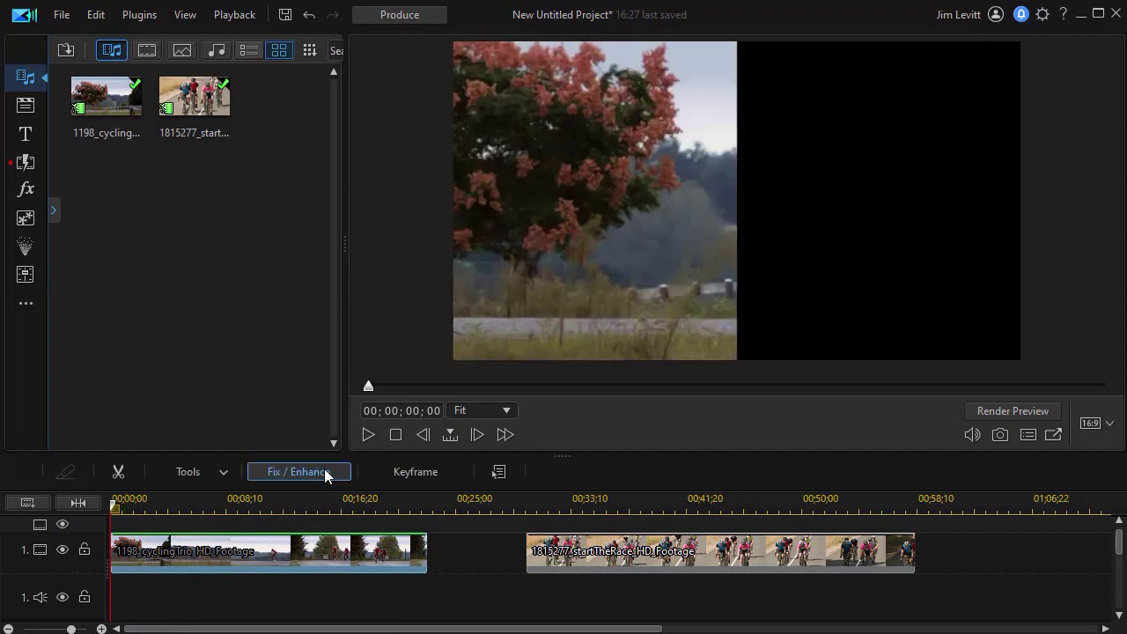
{"action": "left_click", "coordinate": [367, 433]}
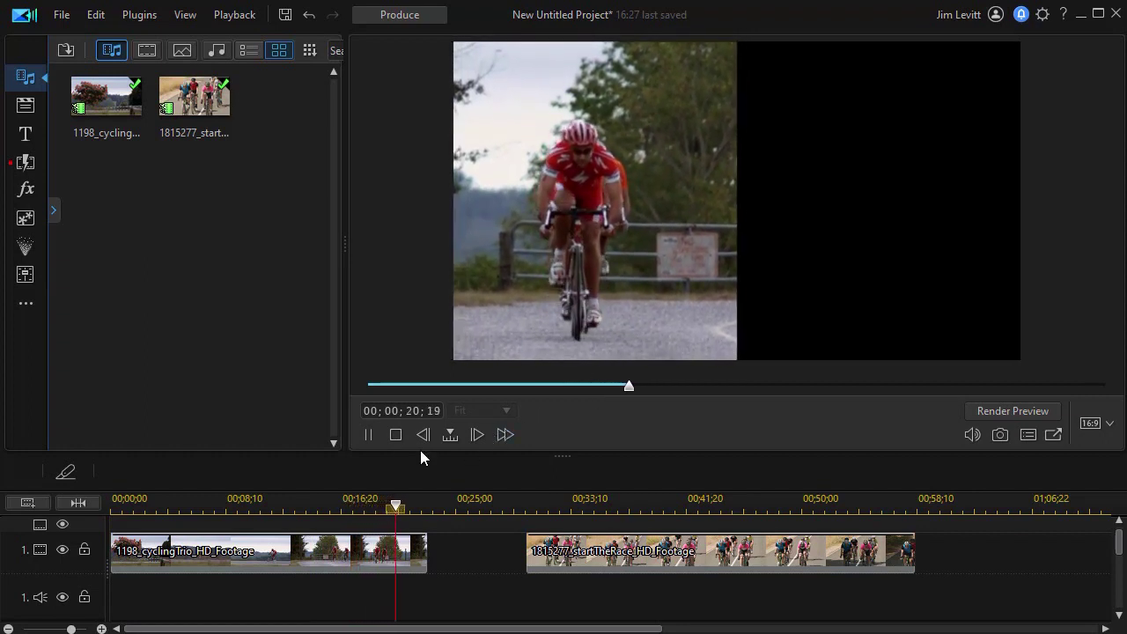
{"action": "left_click", "coordinate": [369, 435]}
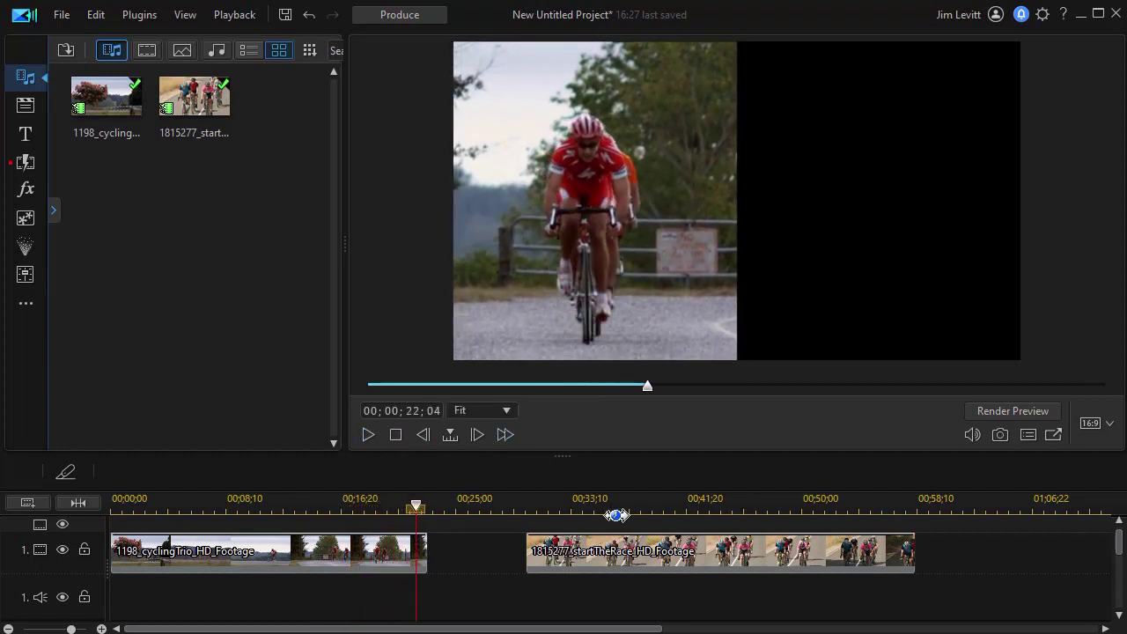
{"action": "left_click", "coordinate": [624, 553]}
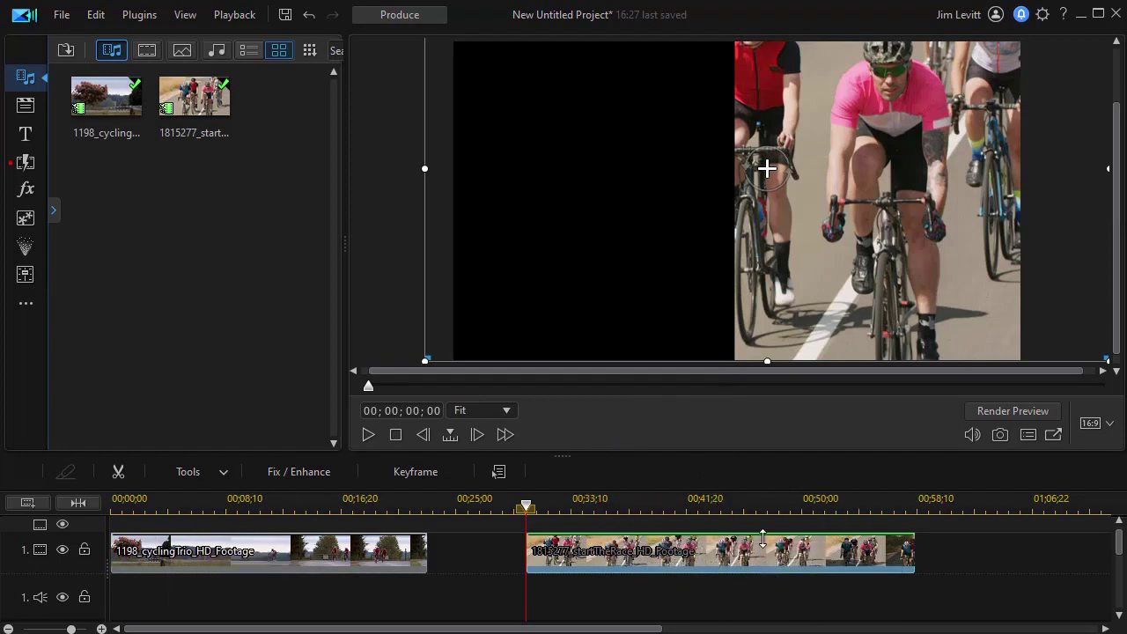
Scroll the timeline down to bring video track 2 with startTheRace into view.
{"action": "scroll", "coordinate": [1118, 548], "scroll_direction": "down", "scroll_amount": 1}
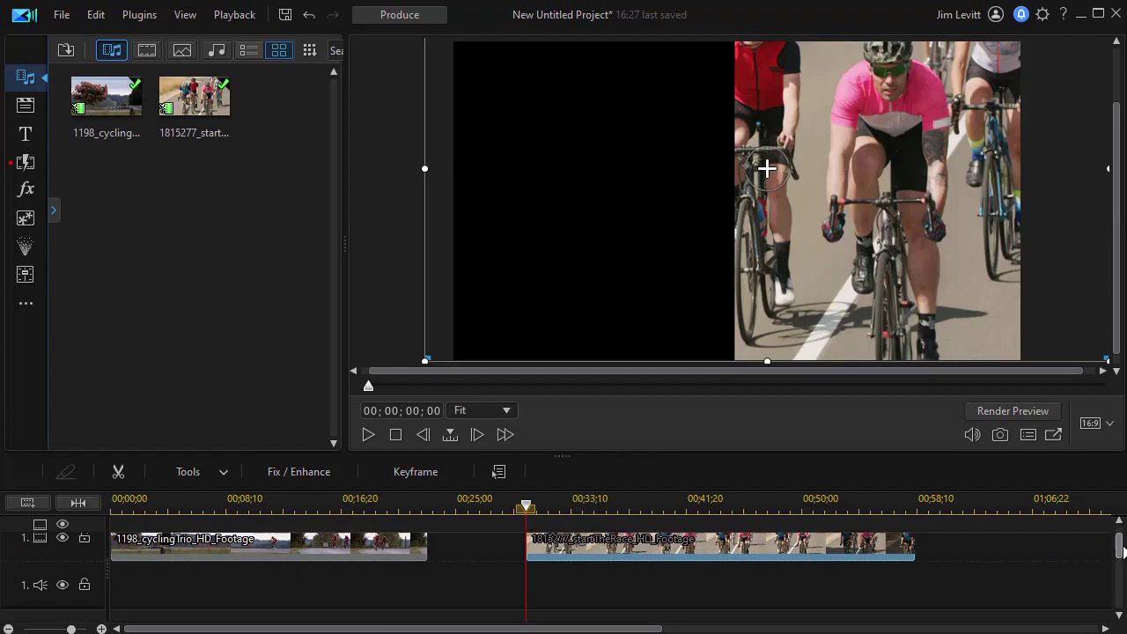
{"action": "scroll", "coordinate": [1113, 535], "scroll_direction": "up", "scroll_amount": 2}
{"action": "scroll", "coordinate": [667, 561], "scroll_direction": "down", "scroll_amount": 1}
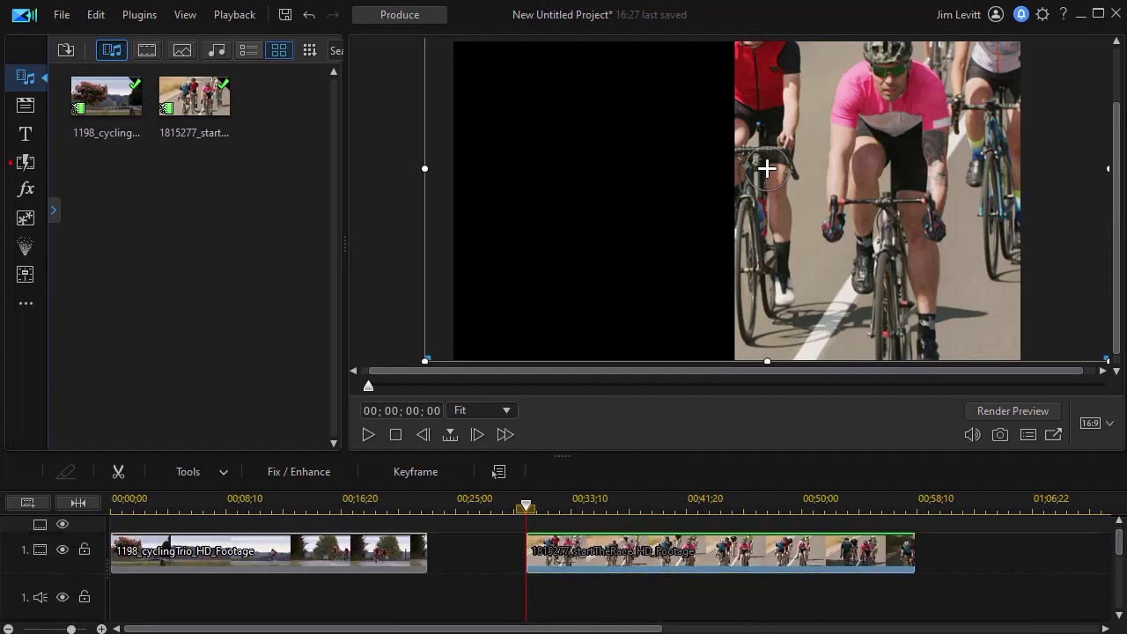
{"action": "scroll", "coordinate": [95, 604], "scroll_direction": "down", "scroll_amount": 3}
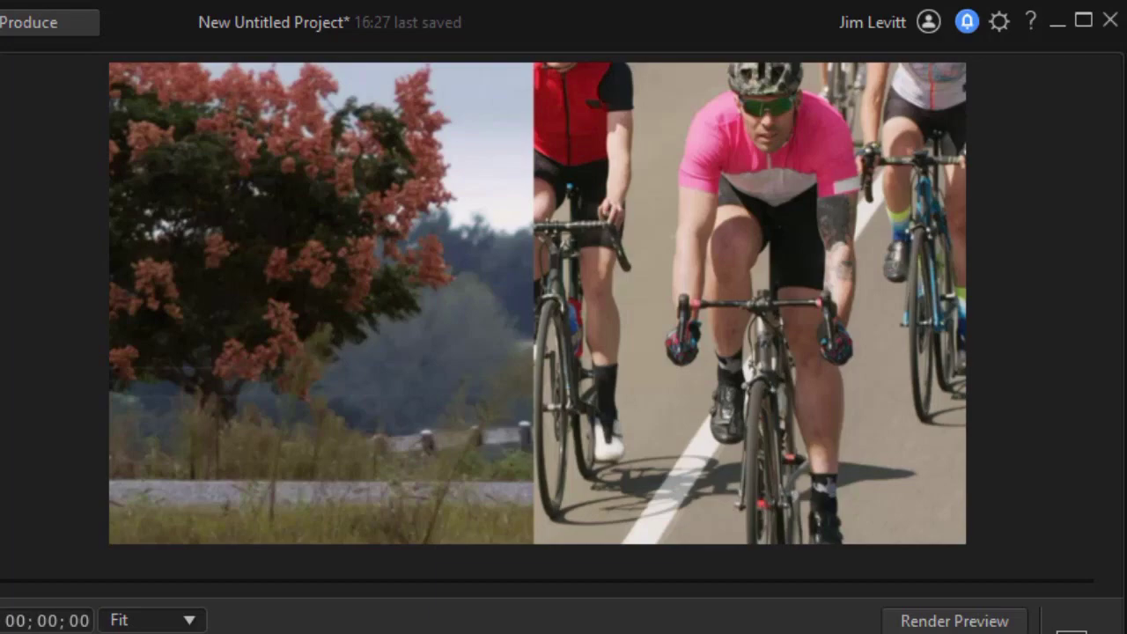
{"action": "key", "text": "space"}
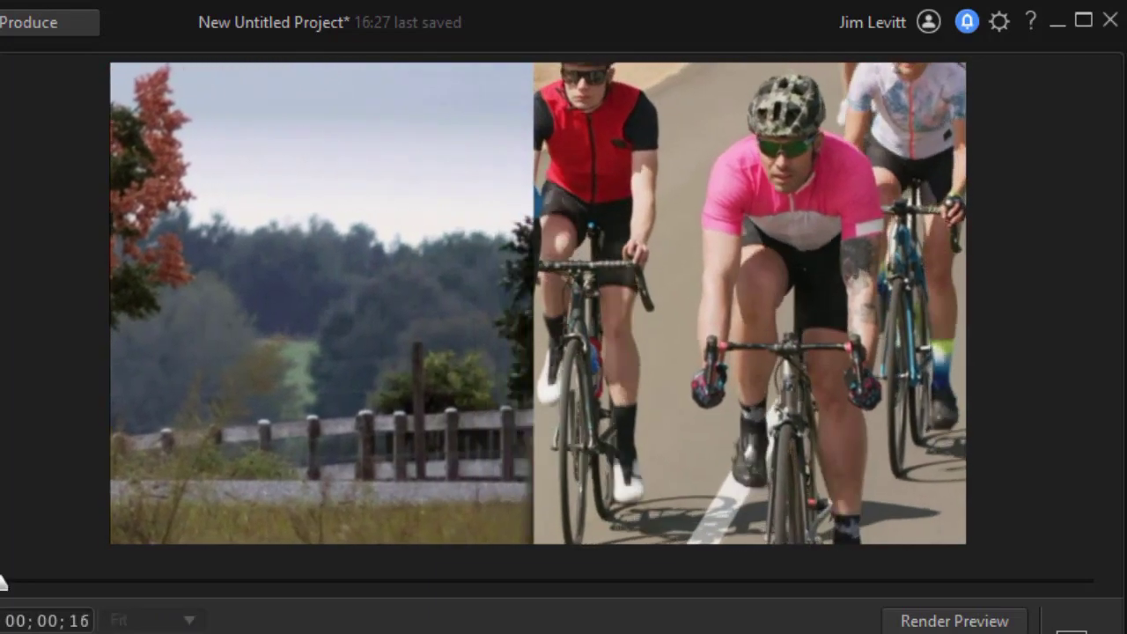